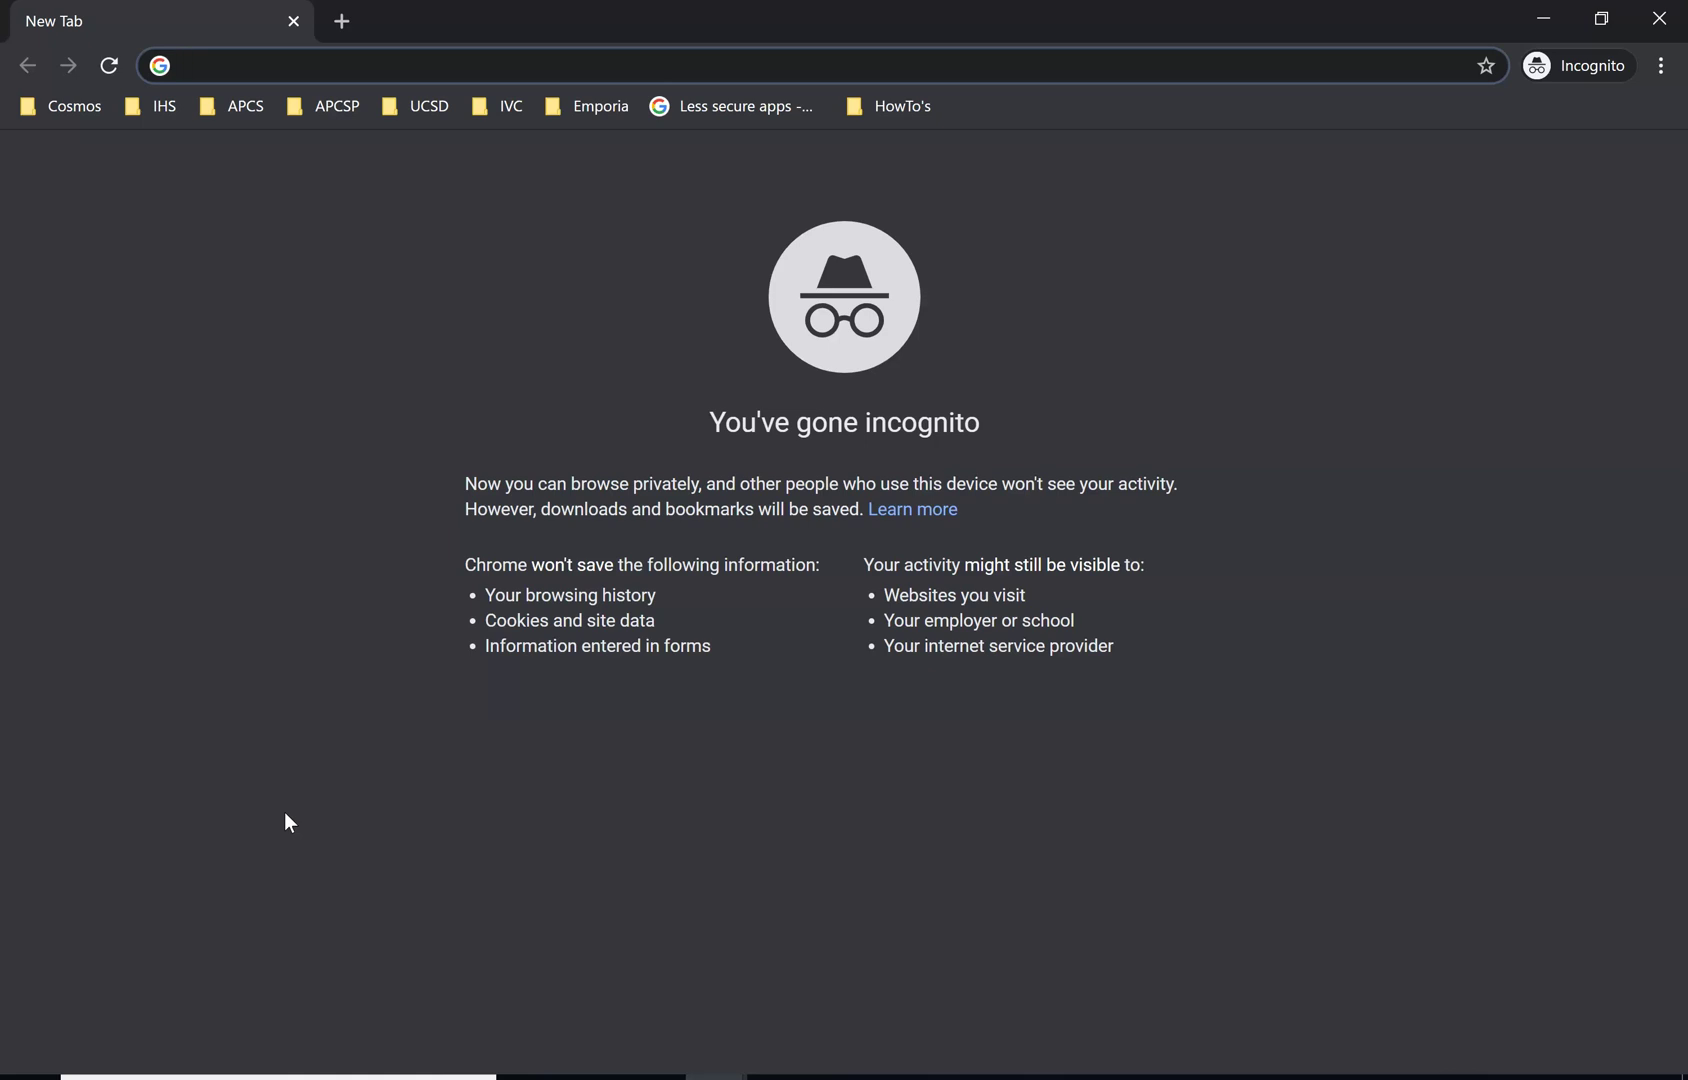
Load the edhesive.com site from the address bar in the incognito window
double_click(918, 421)
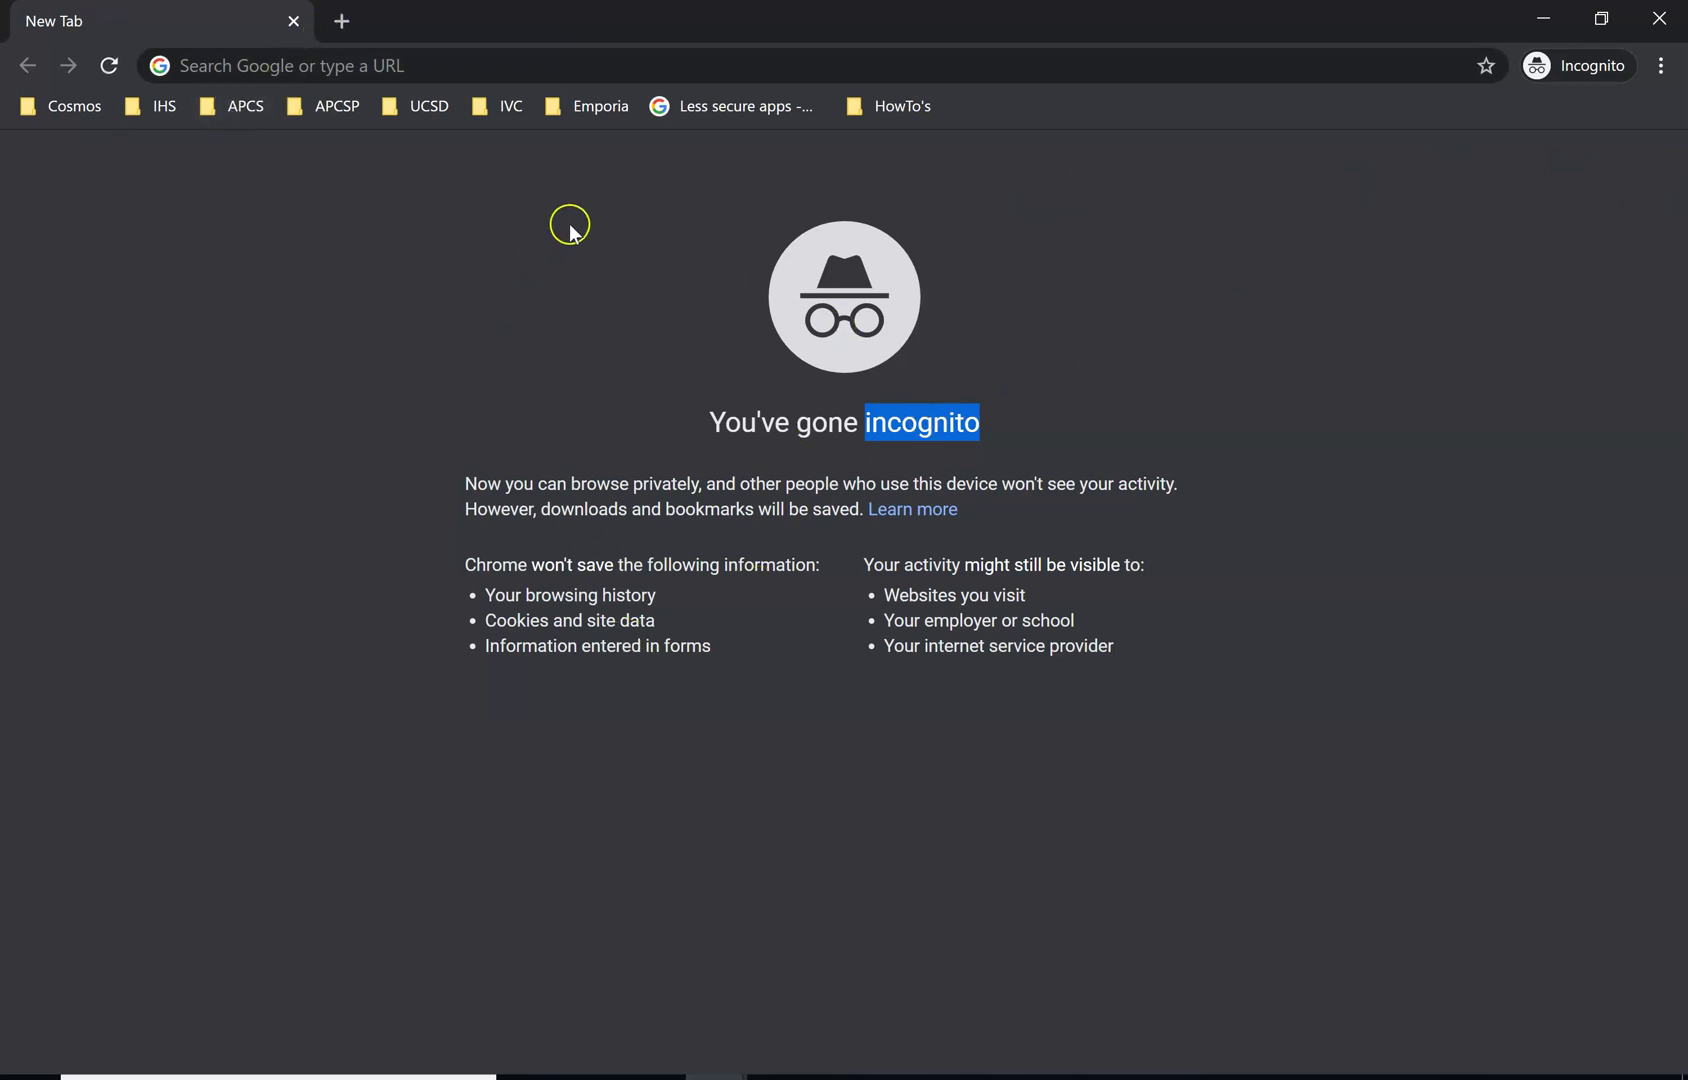
click(323, 67)
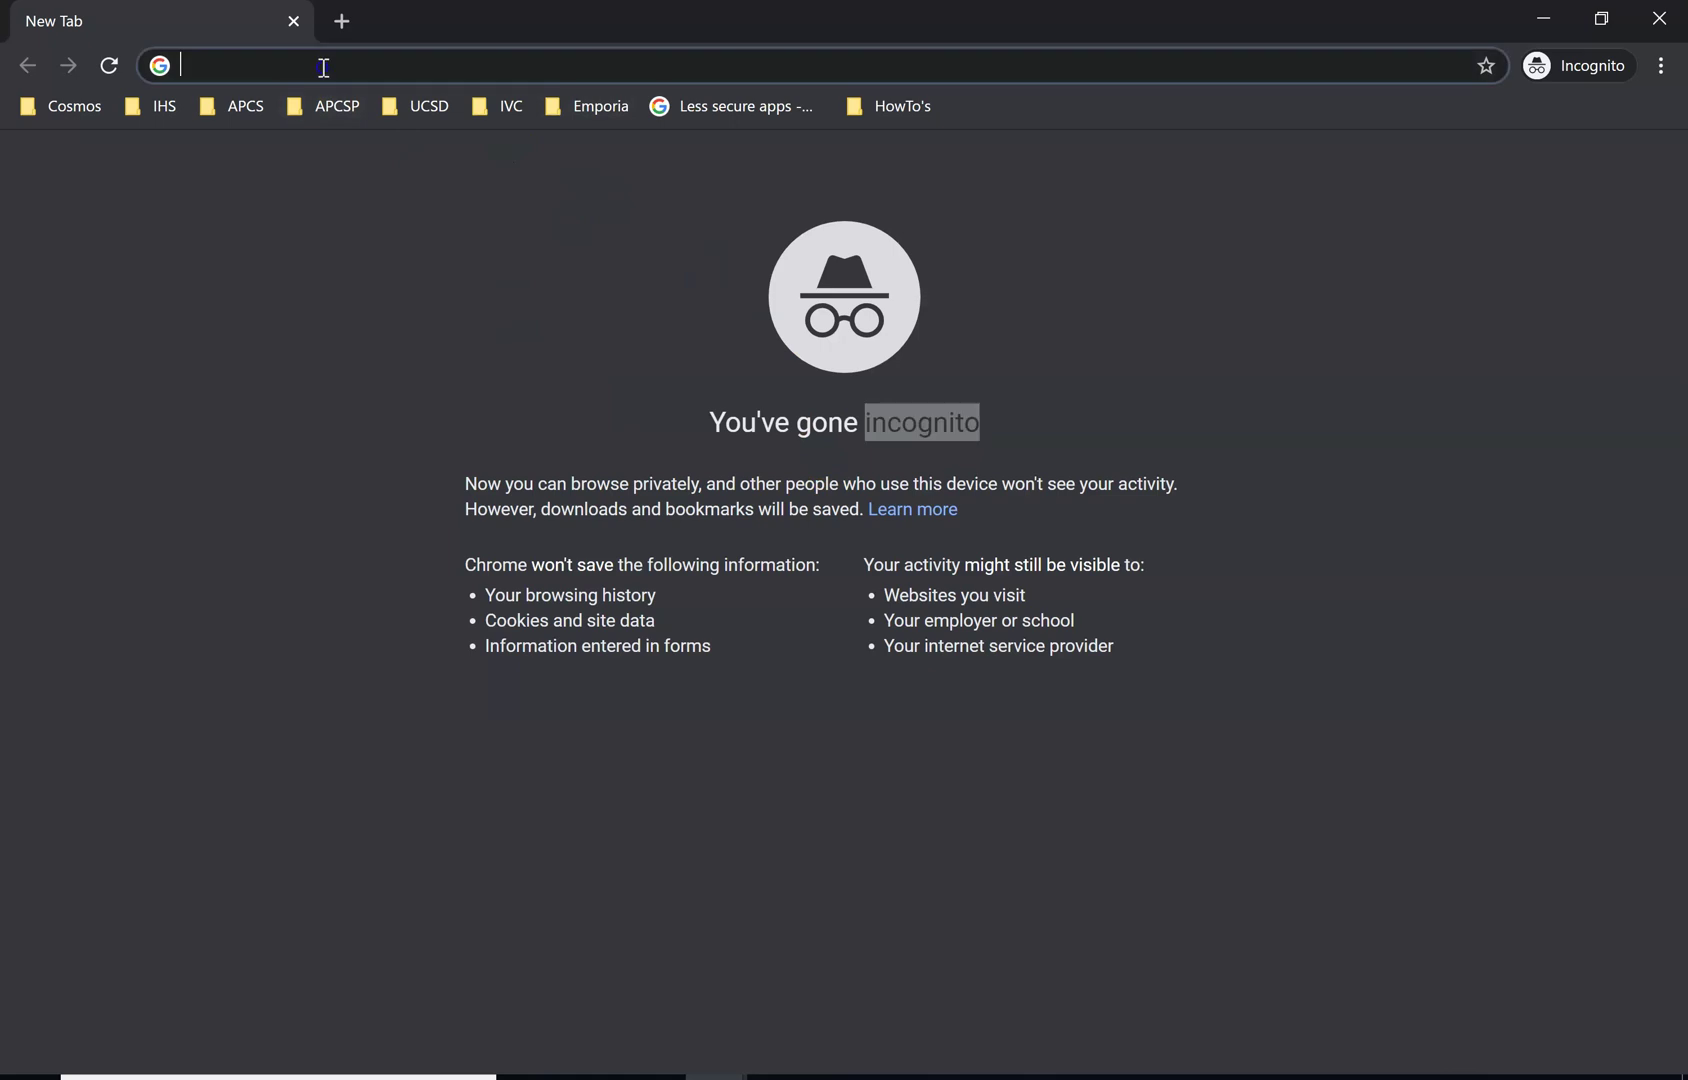
text(ed)
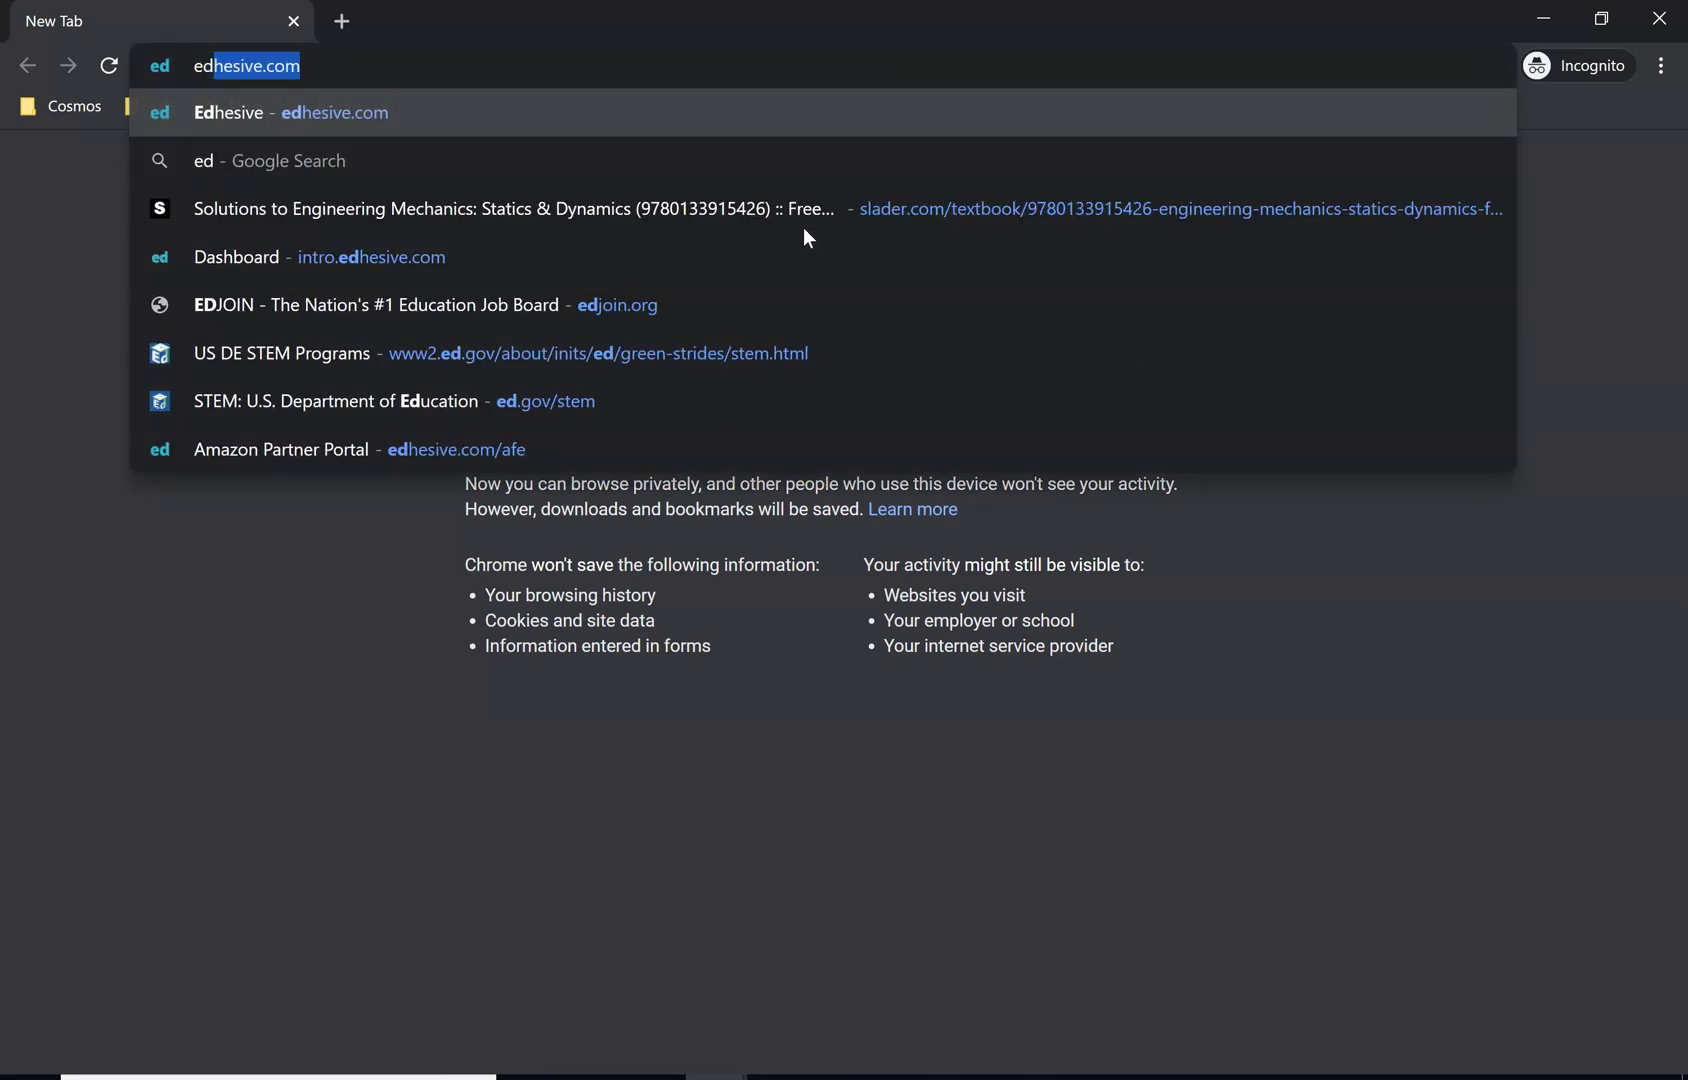
key(Return)
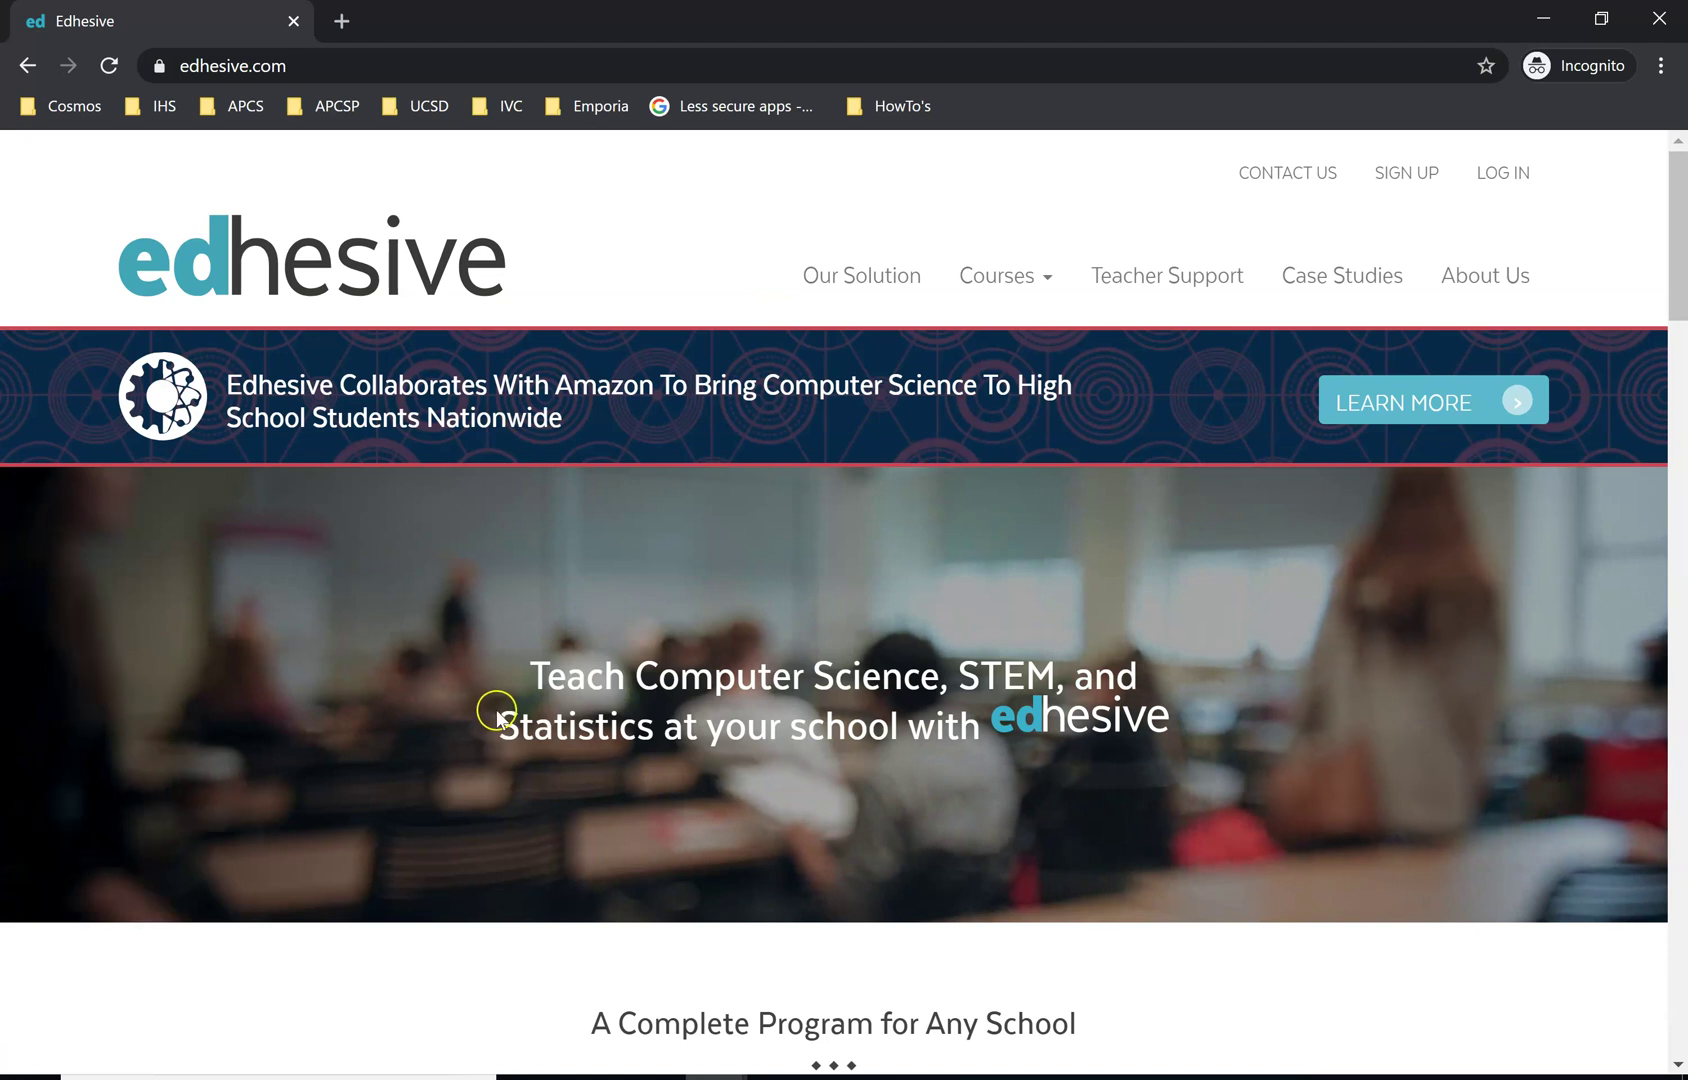
Go to the Get Started sign-up page and scroll through the Student, Teacher and Administrator options
click(1395, 196)
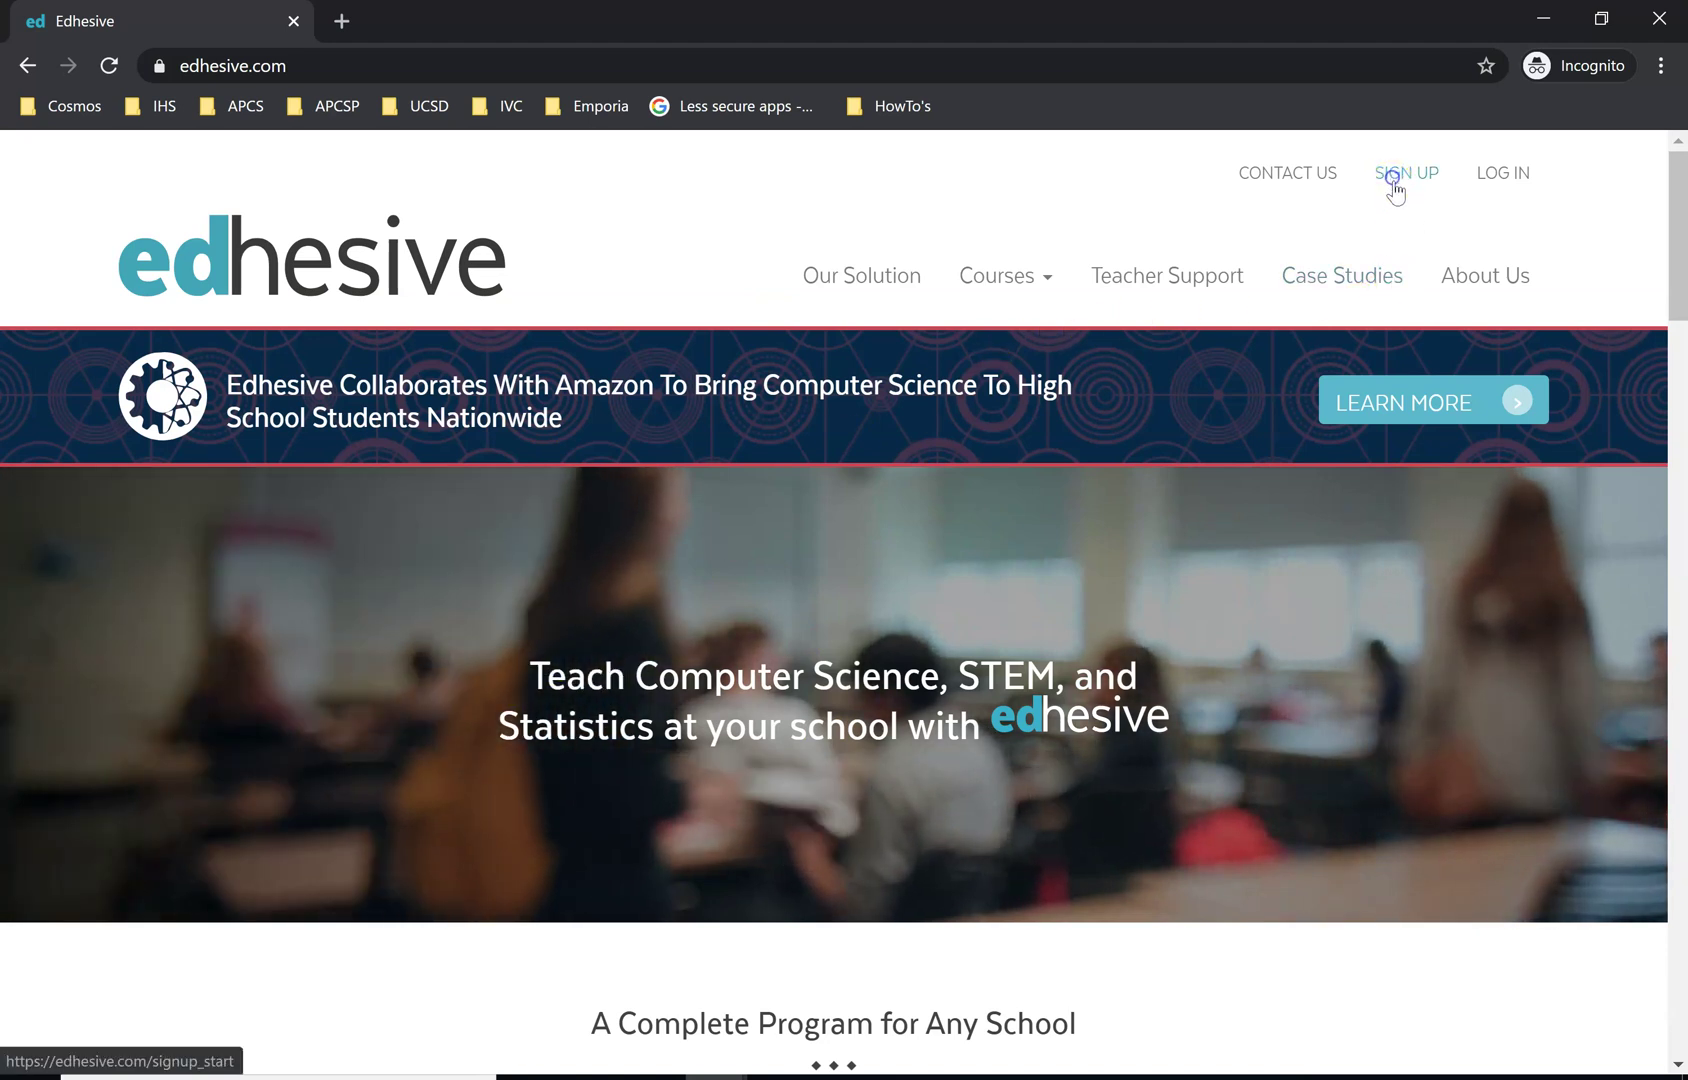
scroll(783, 603, down, 1)
scroll(783, 603, down, 1)
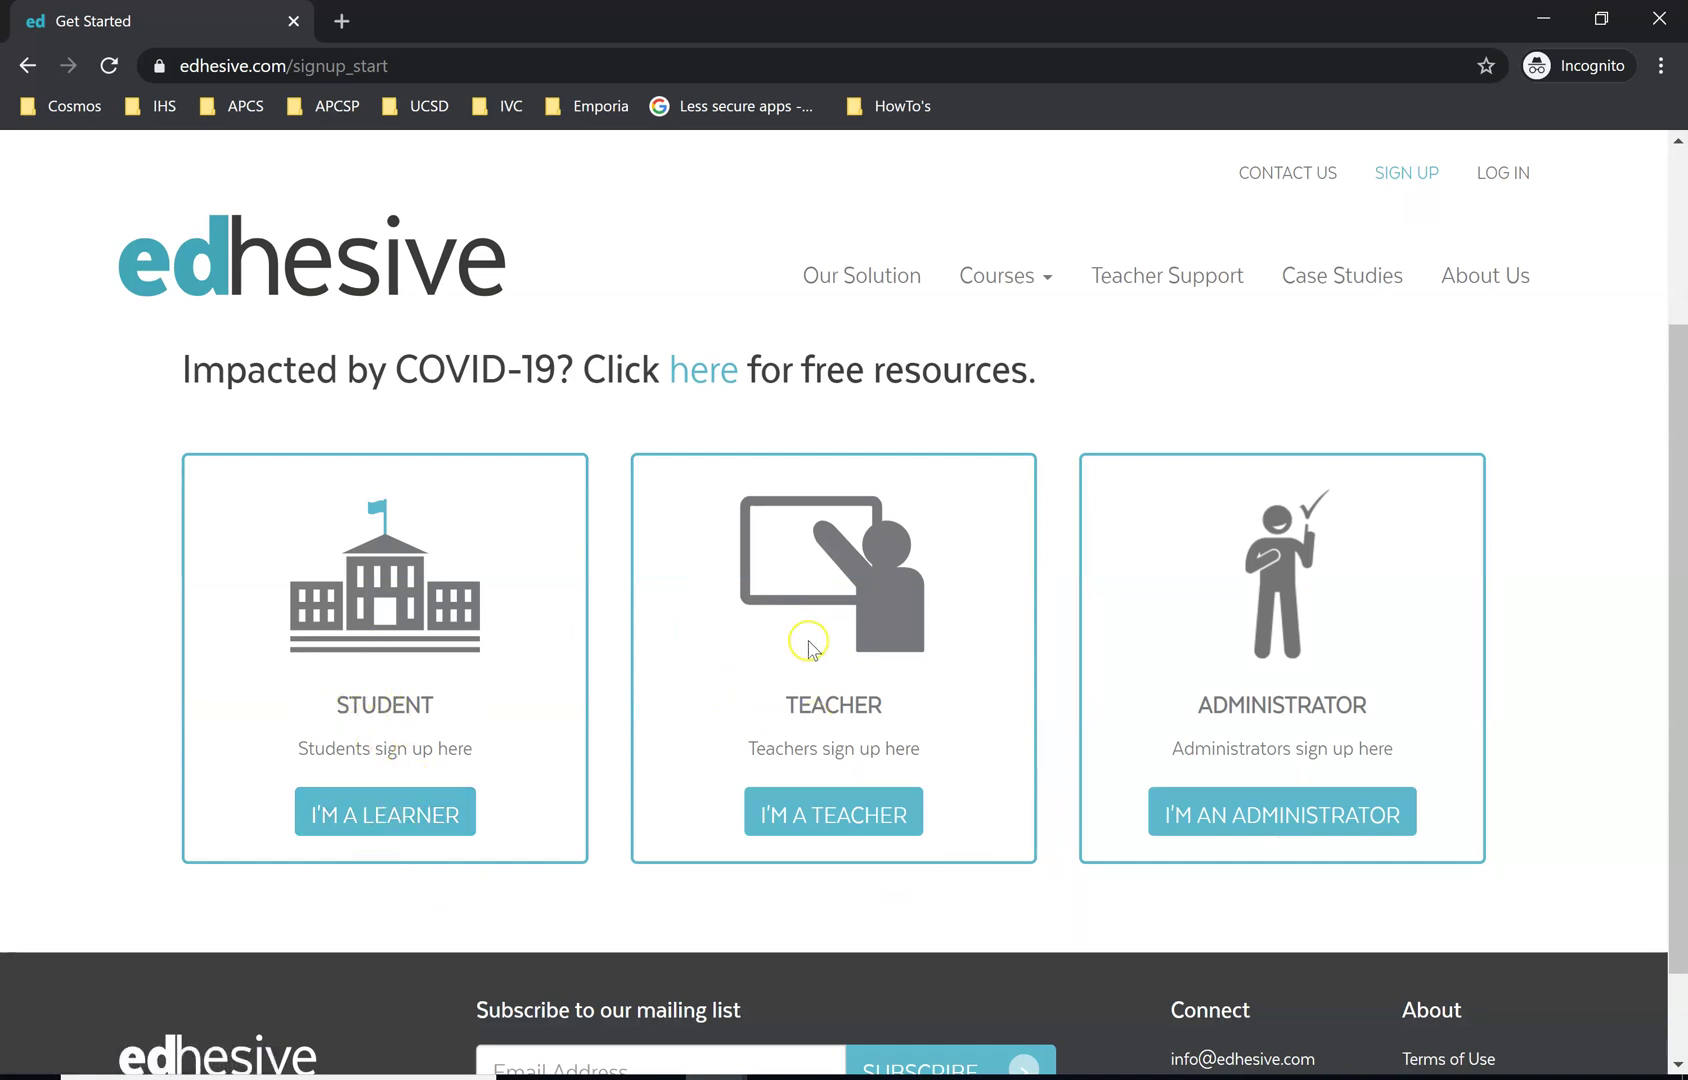
Choose the I'M A LEARNER student option and start signing up with Google
click(377, 820)
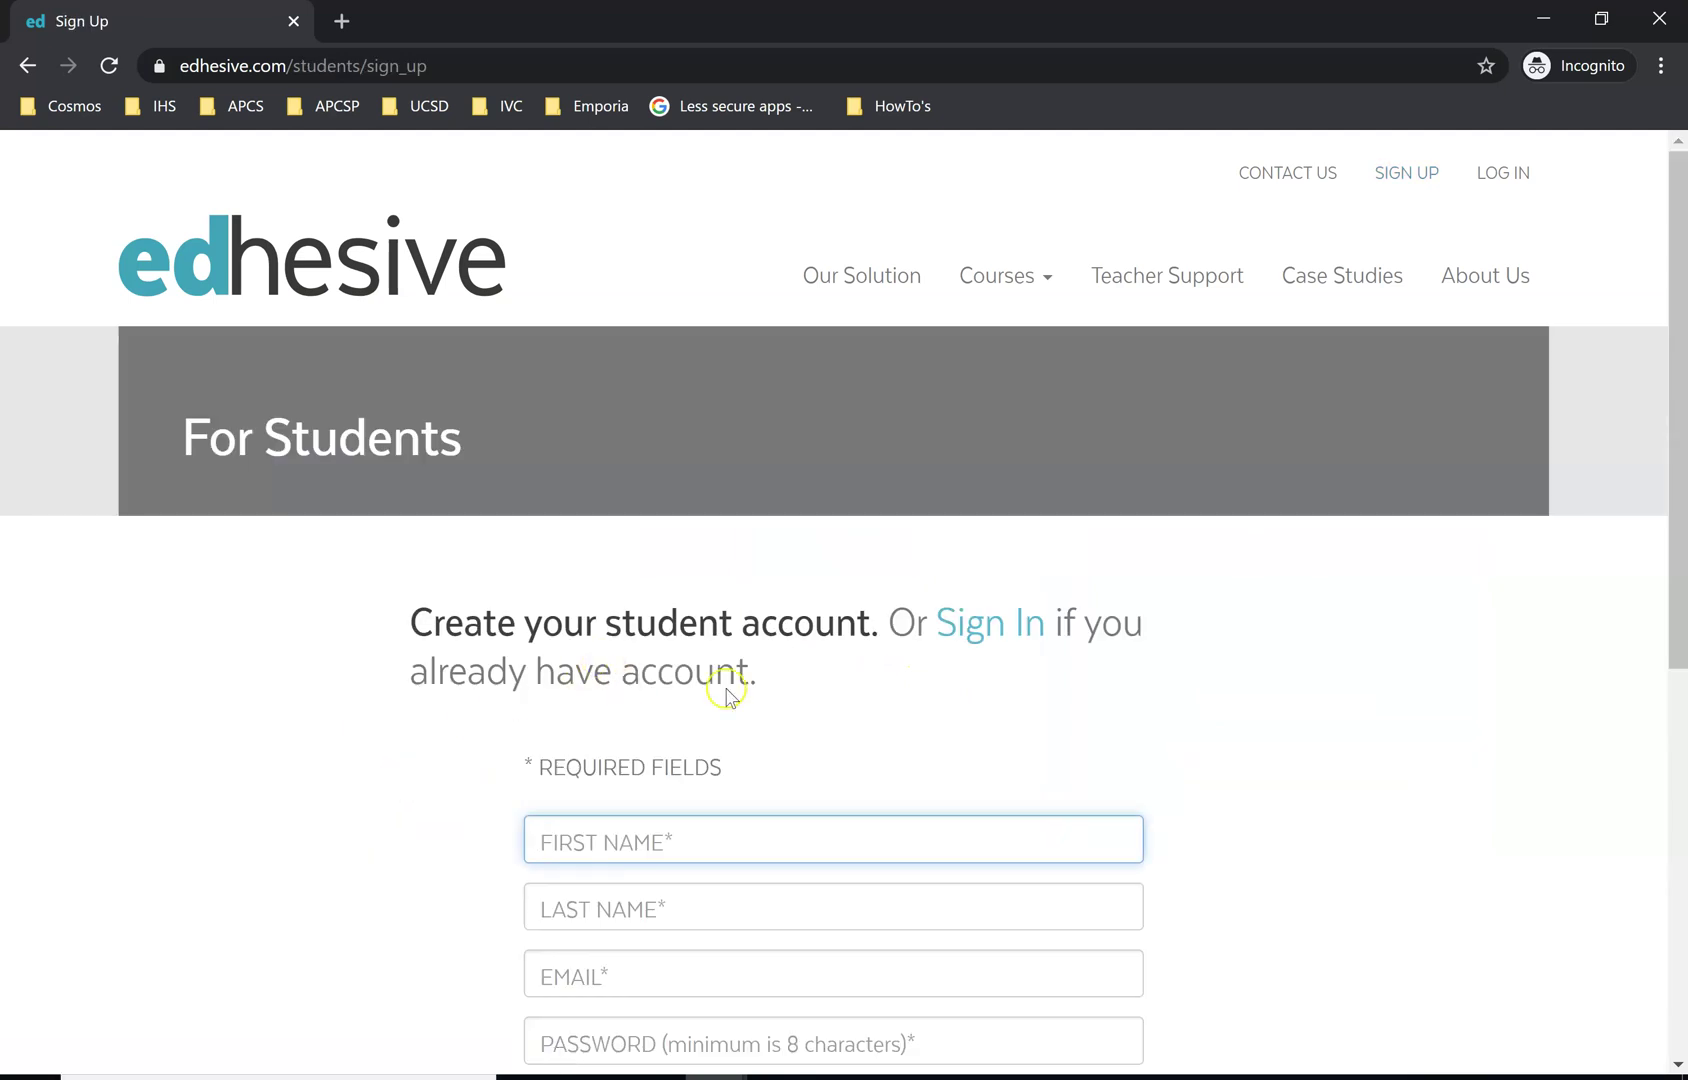
scroll(742, 681, down, 1)
scroll(743, 690, down, 3)
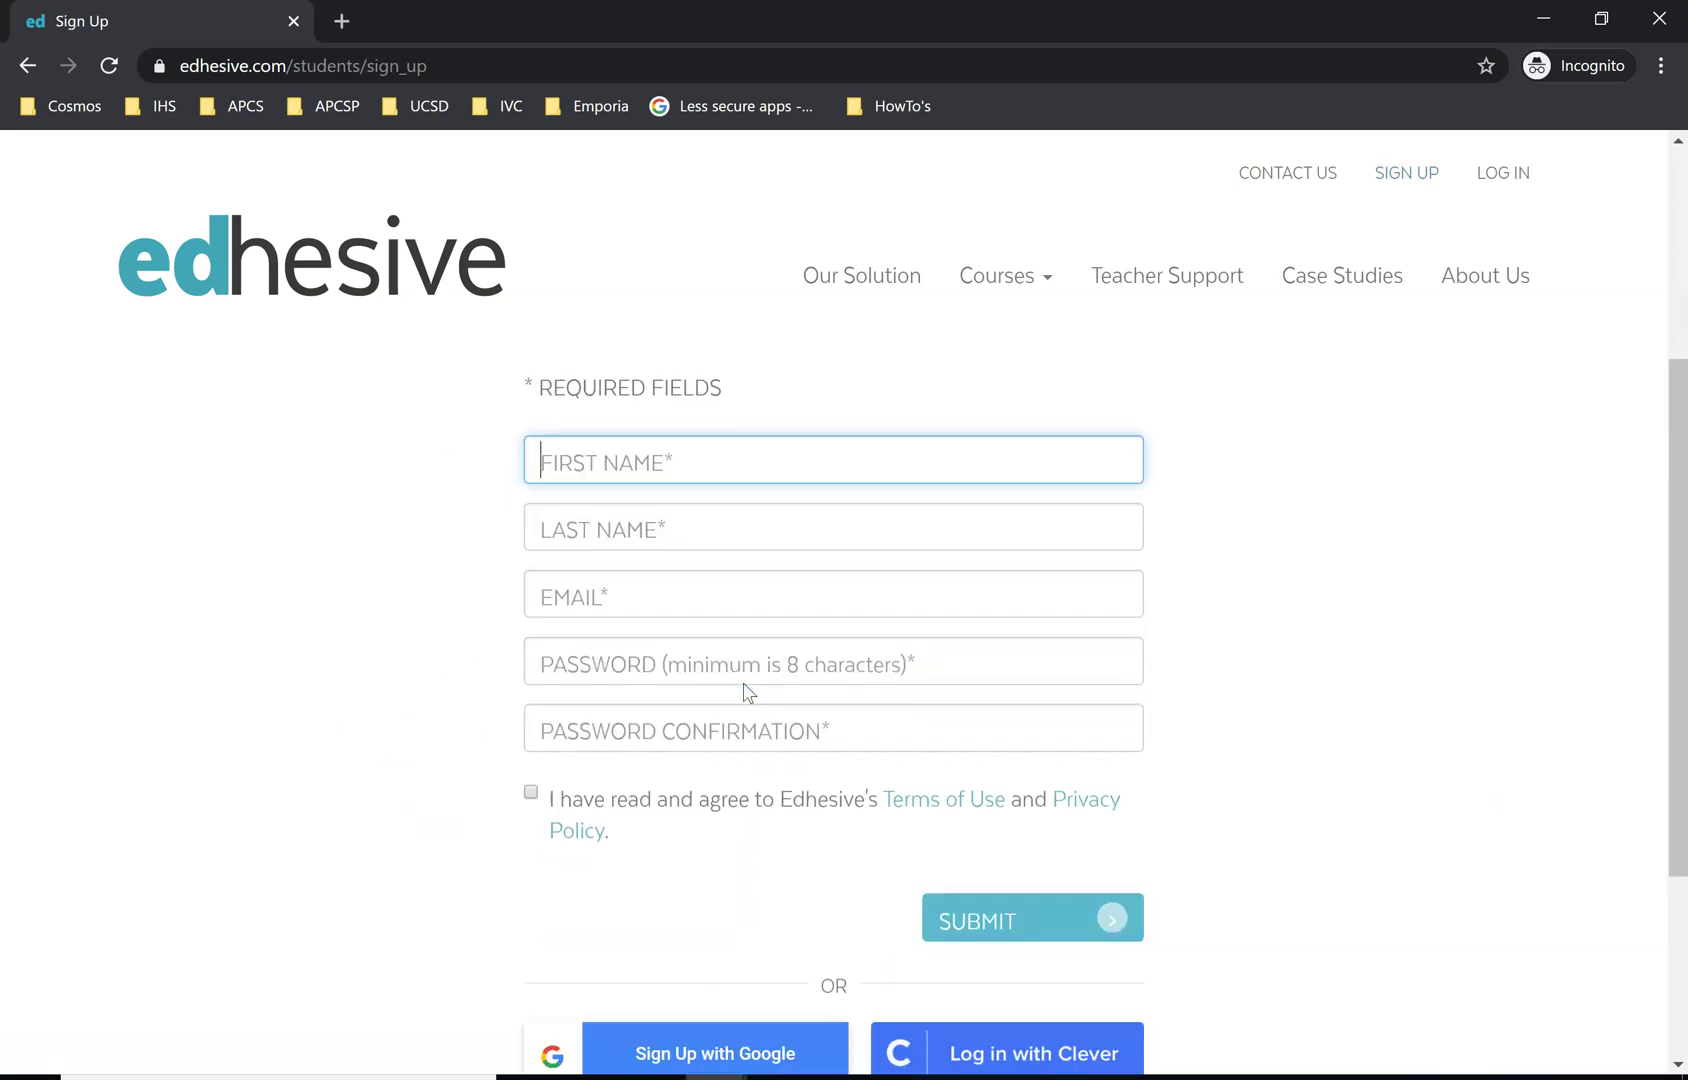
scroll(743, 689, up, 3)
scroll(743, 690, down, 2)
scroll(745, 605, down, 3)
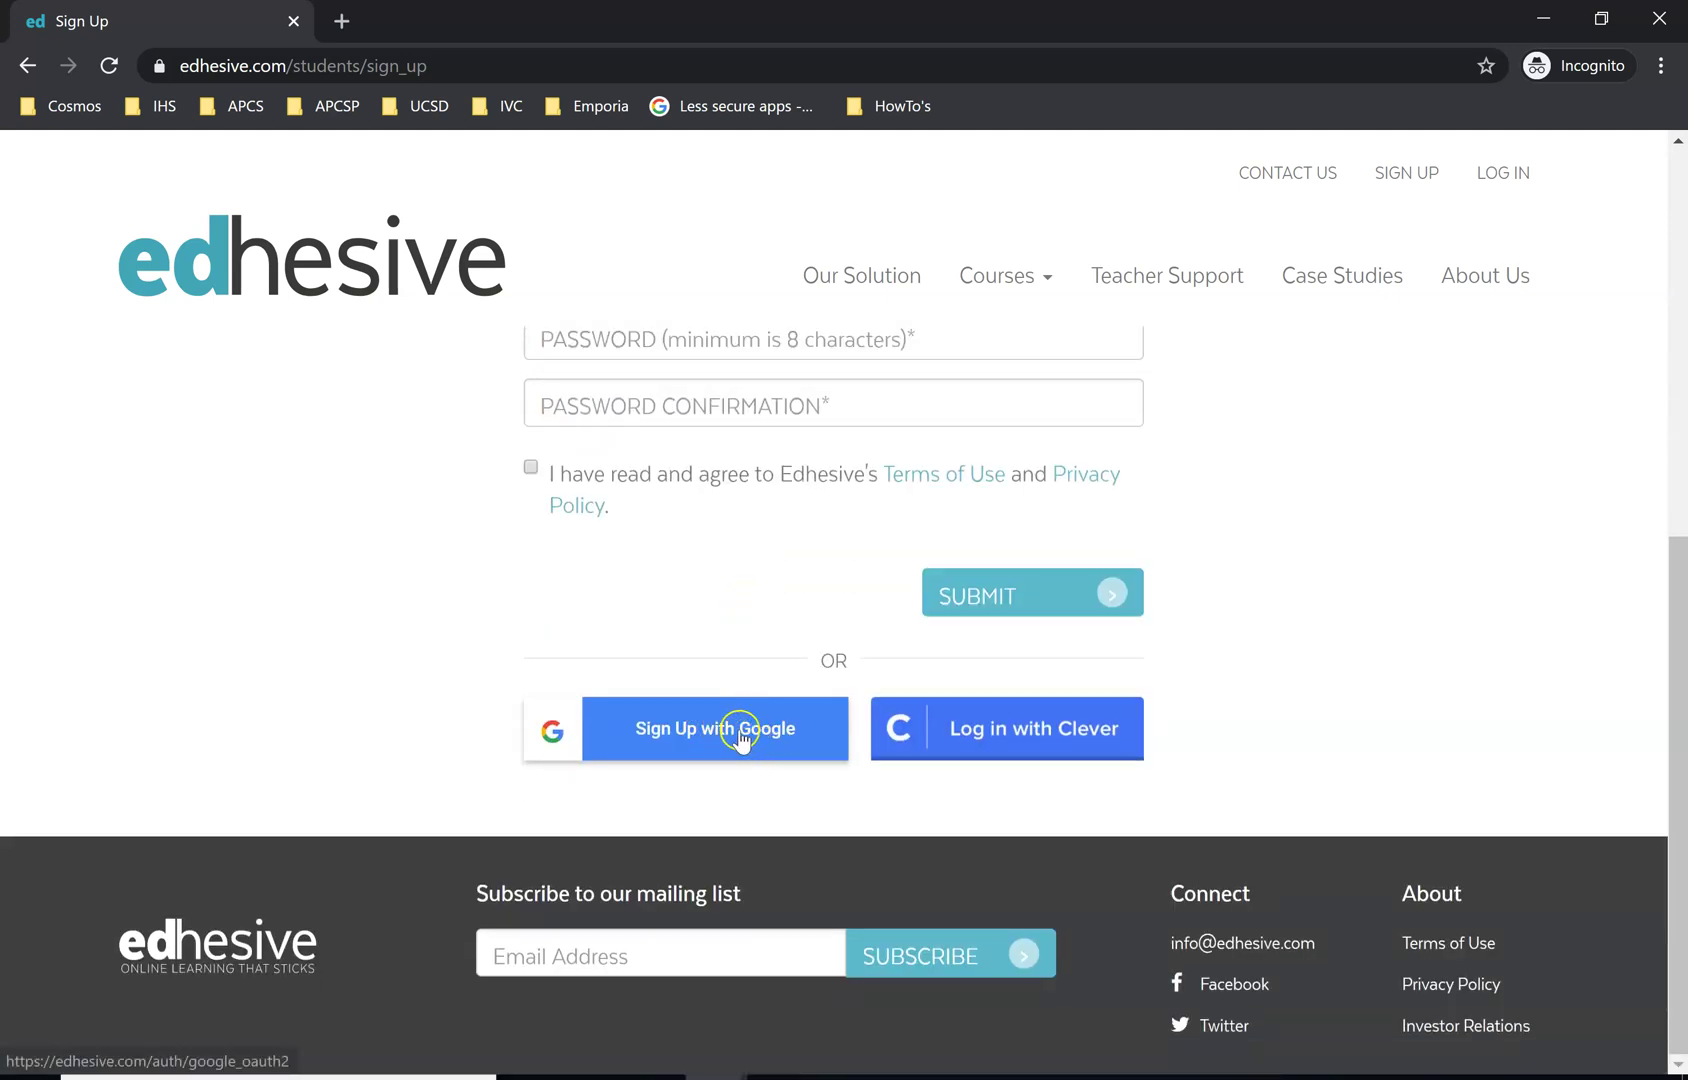
click(697, 728)
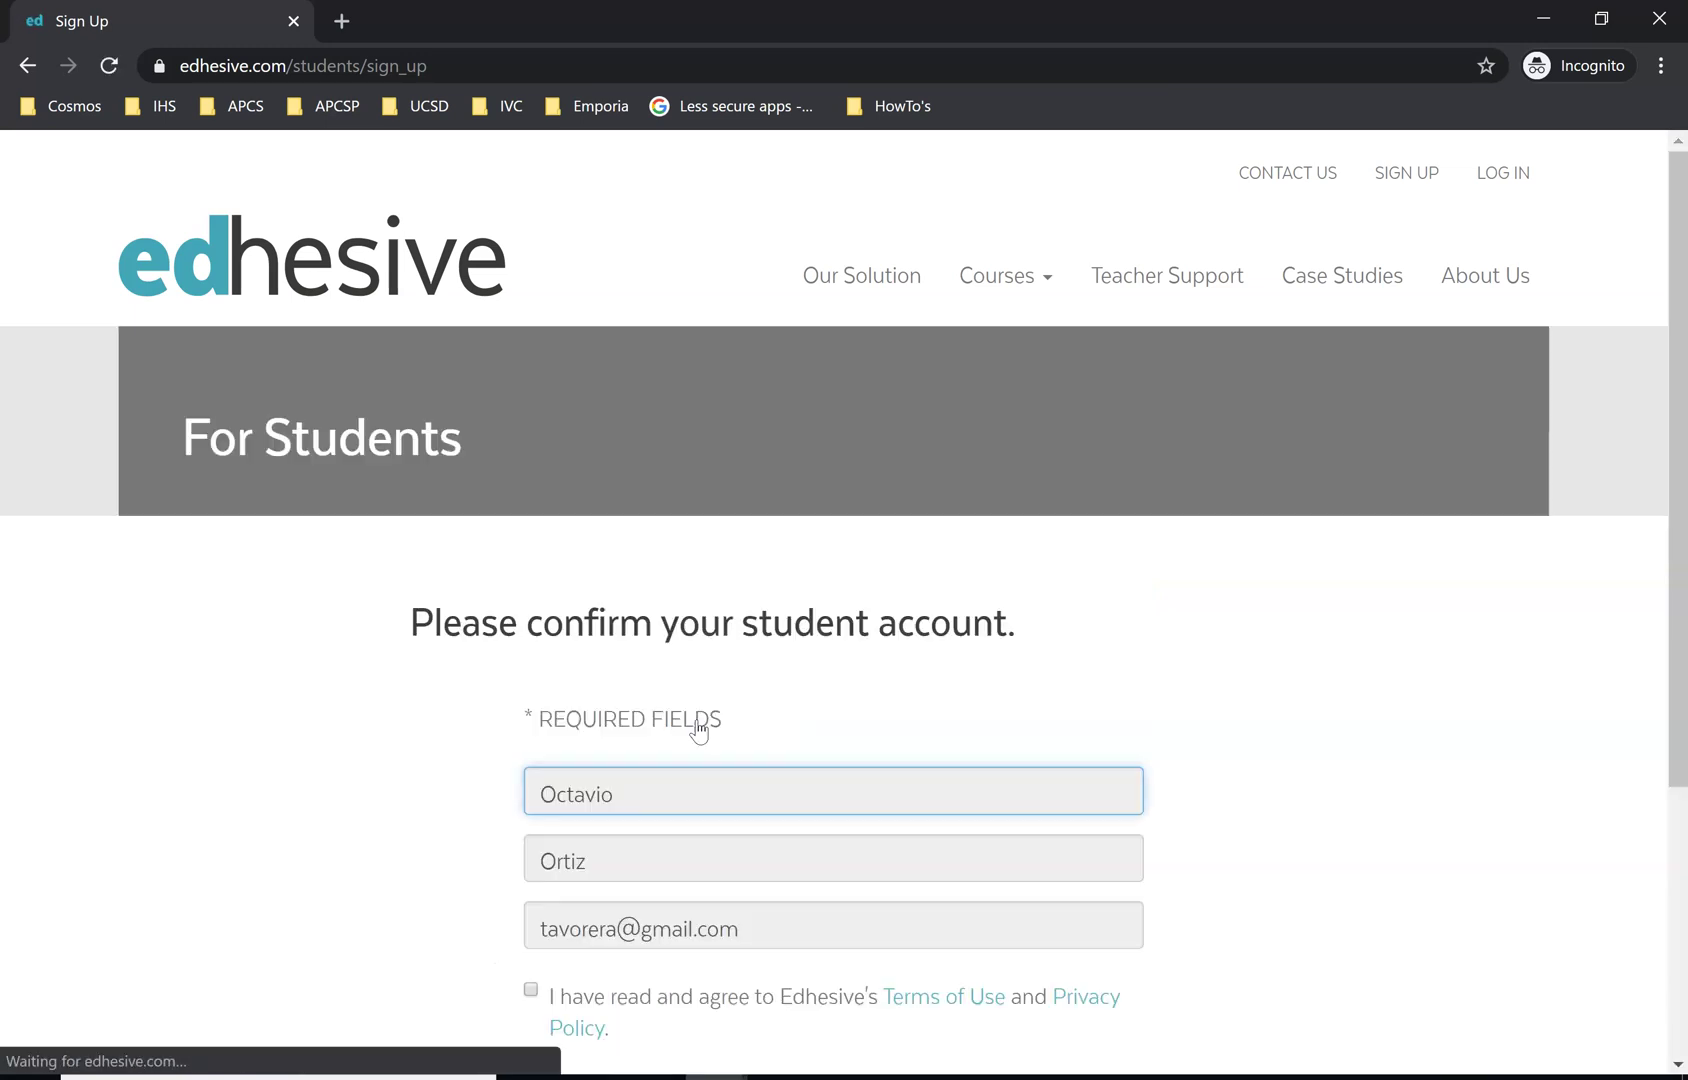
Select the prefilled e-mail on the confirmation form, then close the browser window
scroll(712, 701, down, 2)
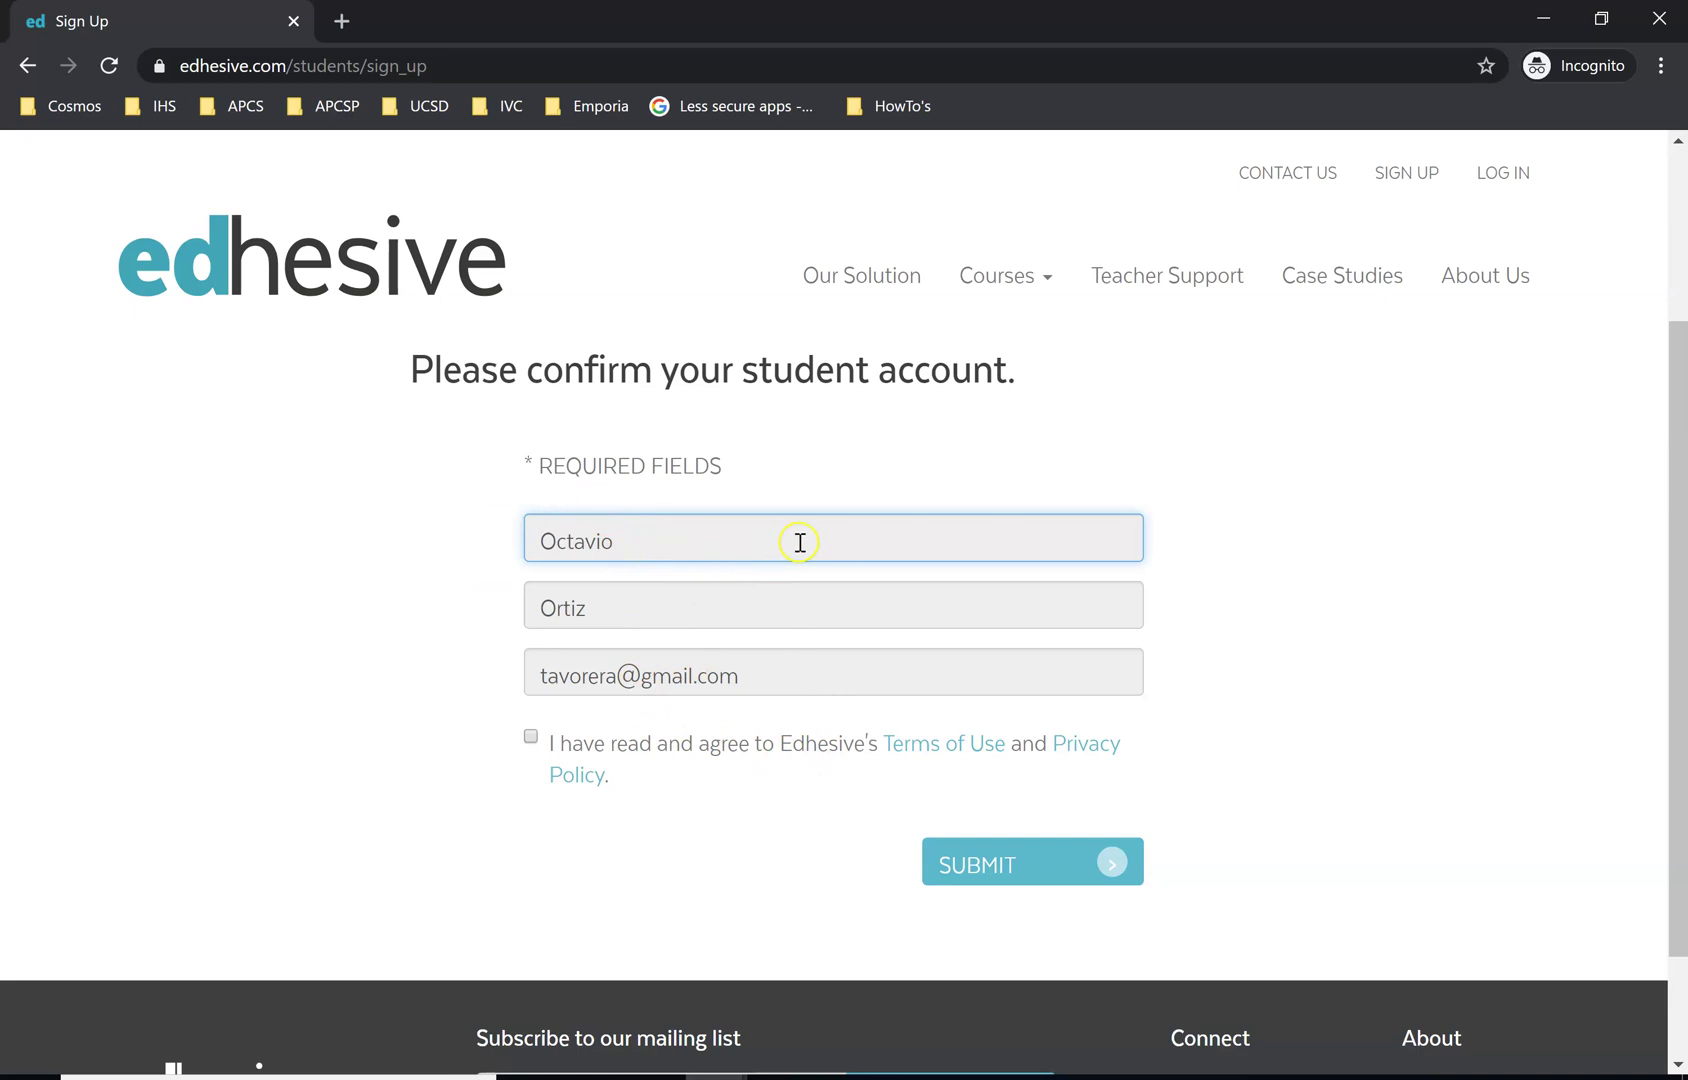
drag(740, 676, 309, 640)
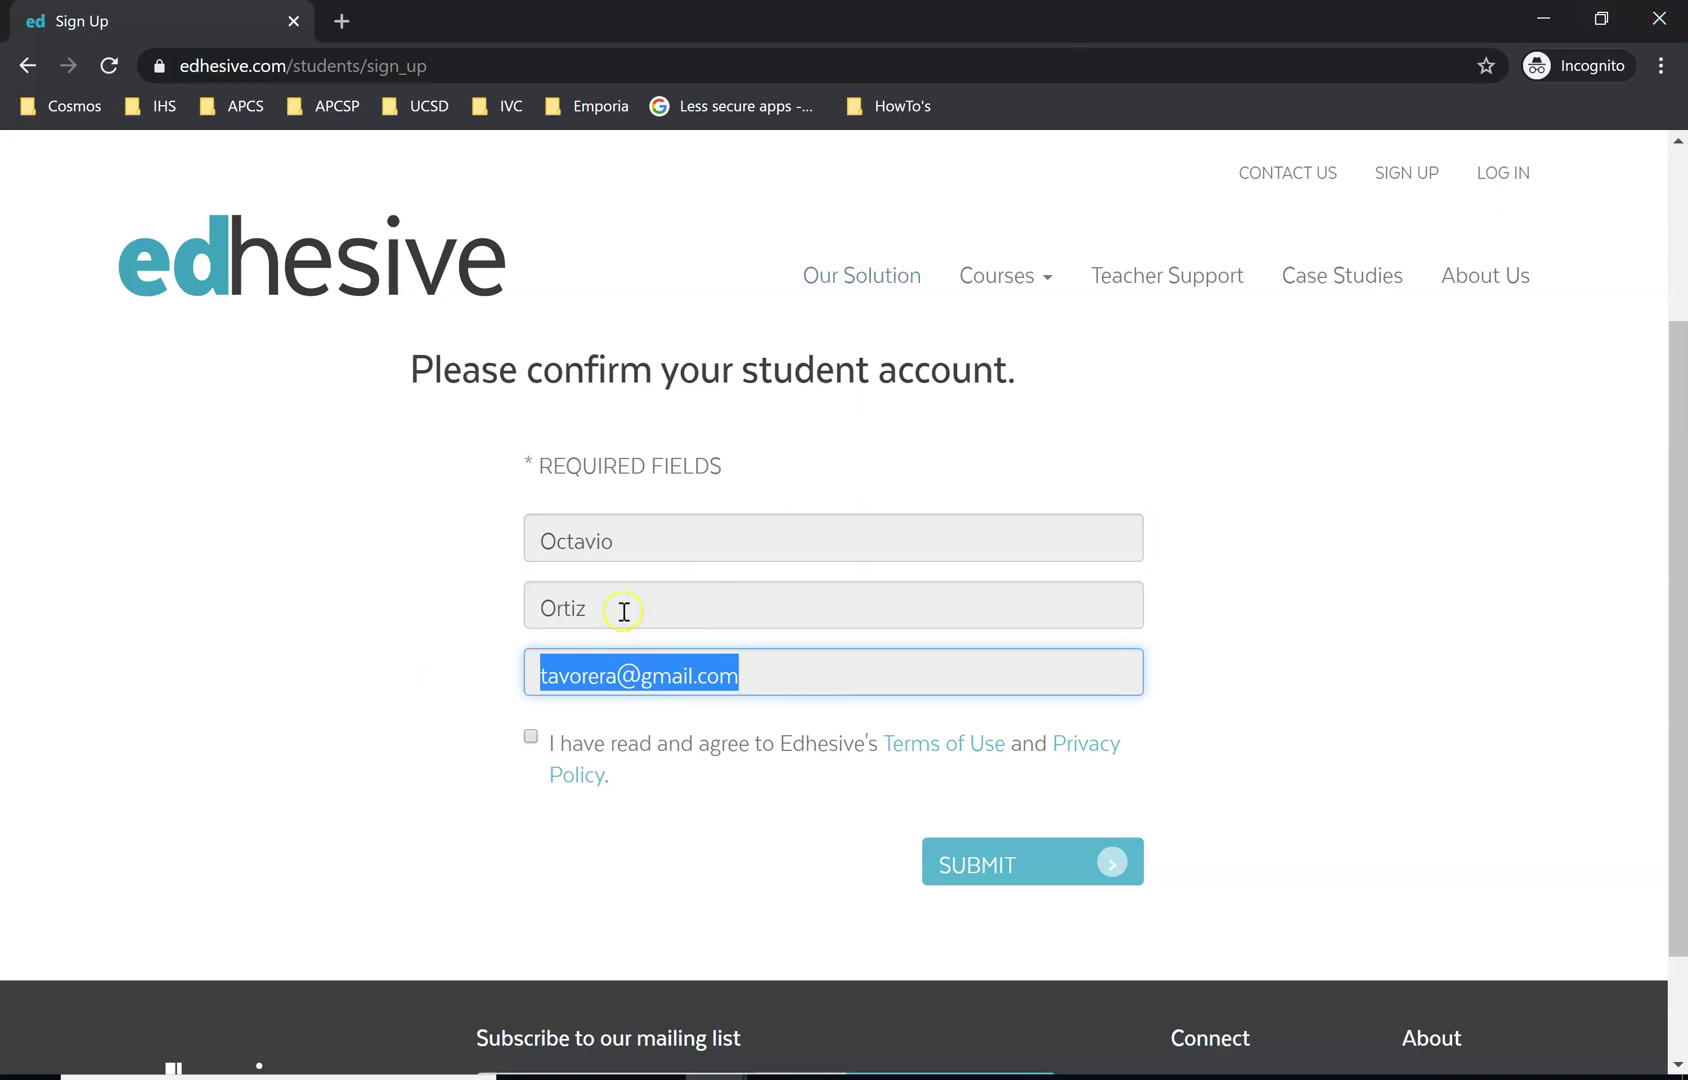
click(1659, 18)
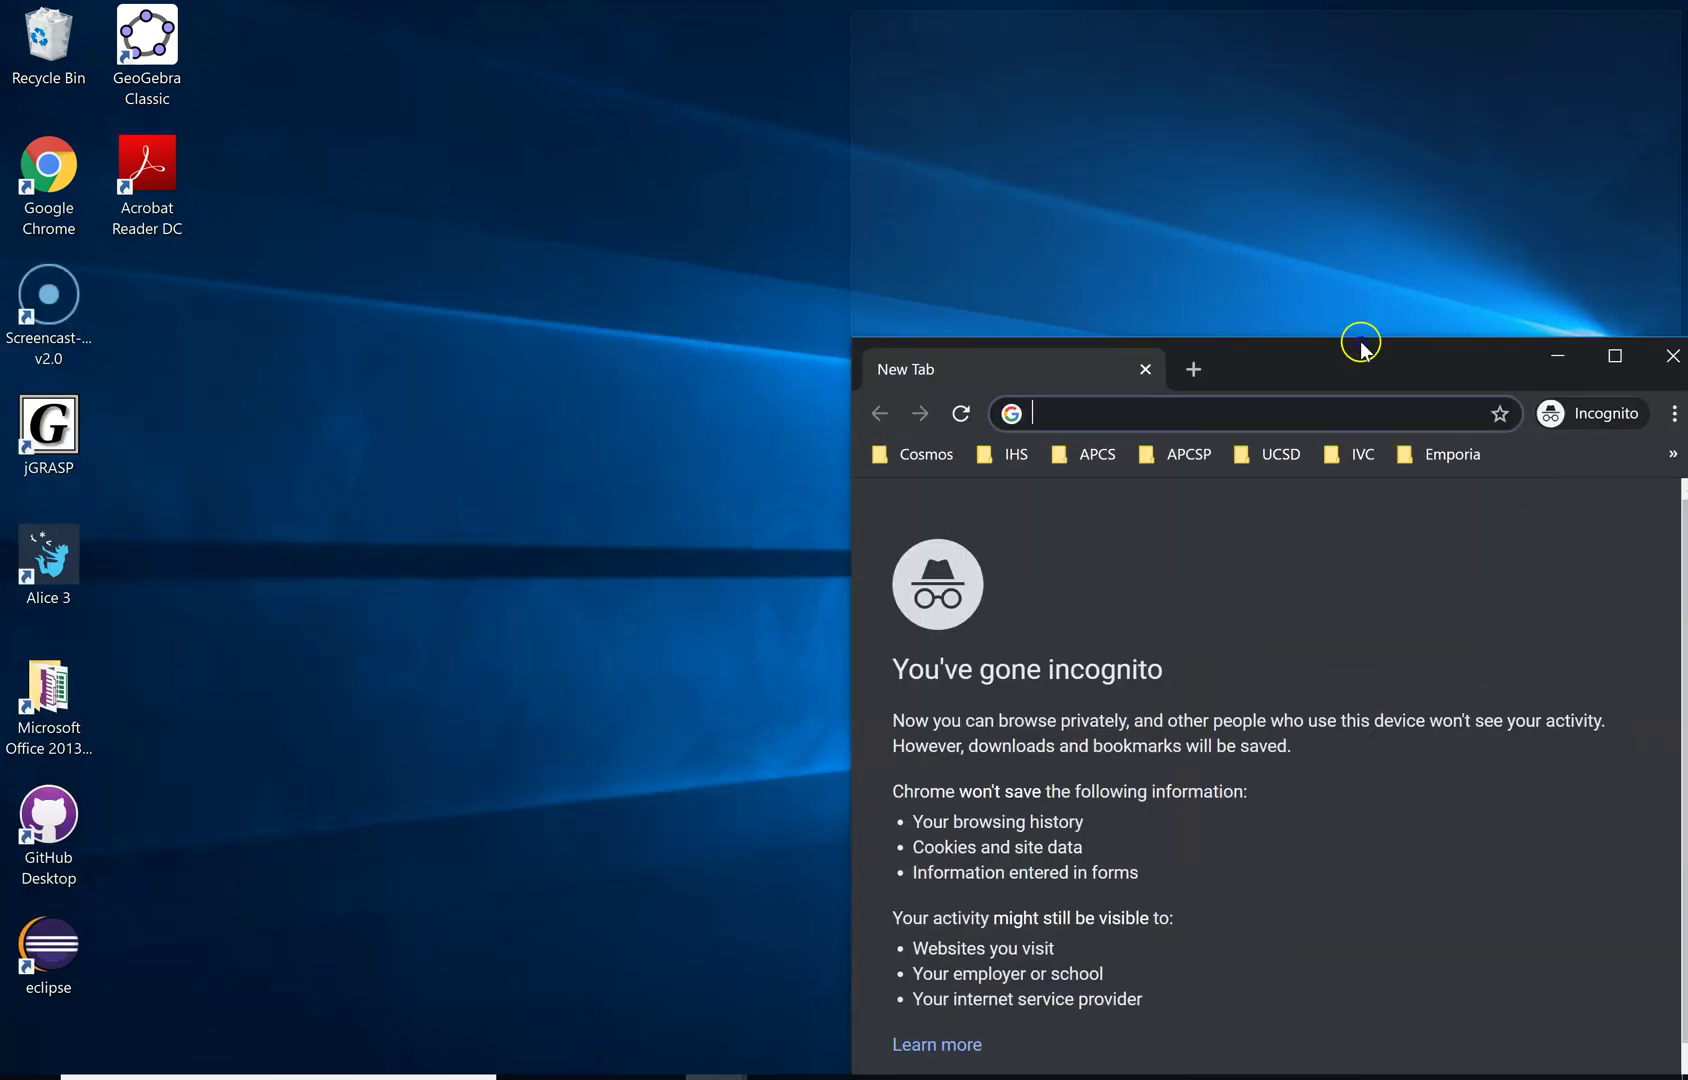
Maximize the new incognito window and load edhesive.com
drag(1356, 339, 1089, 207)
click(1338, 210)
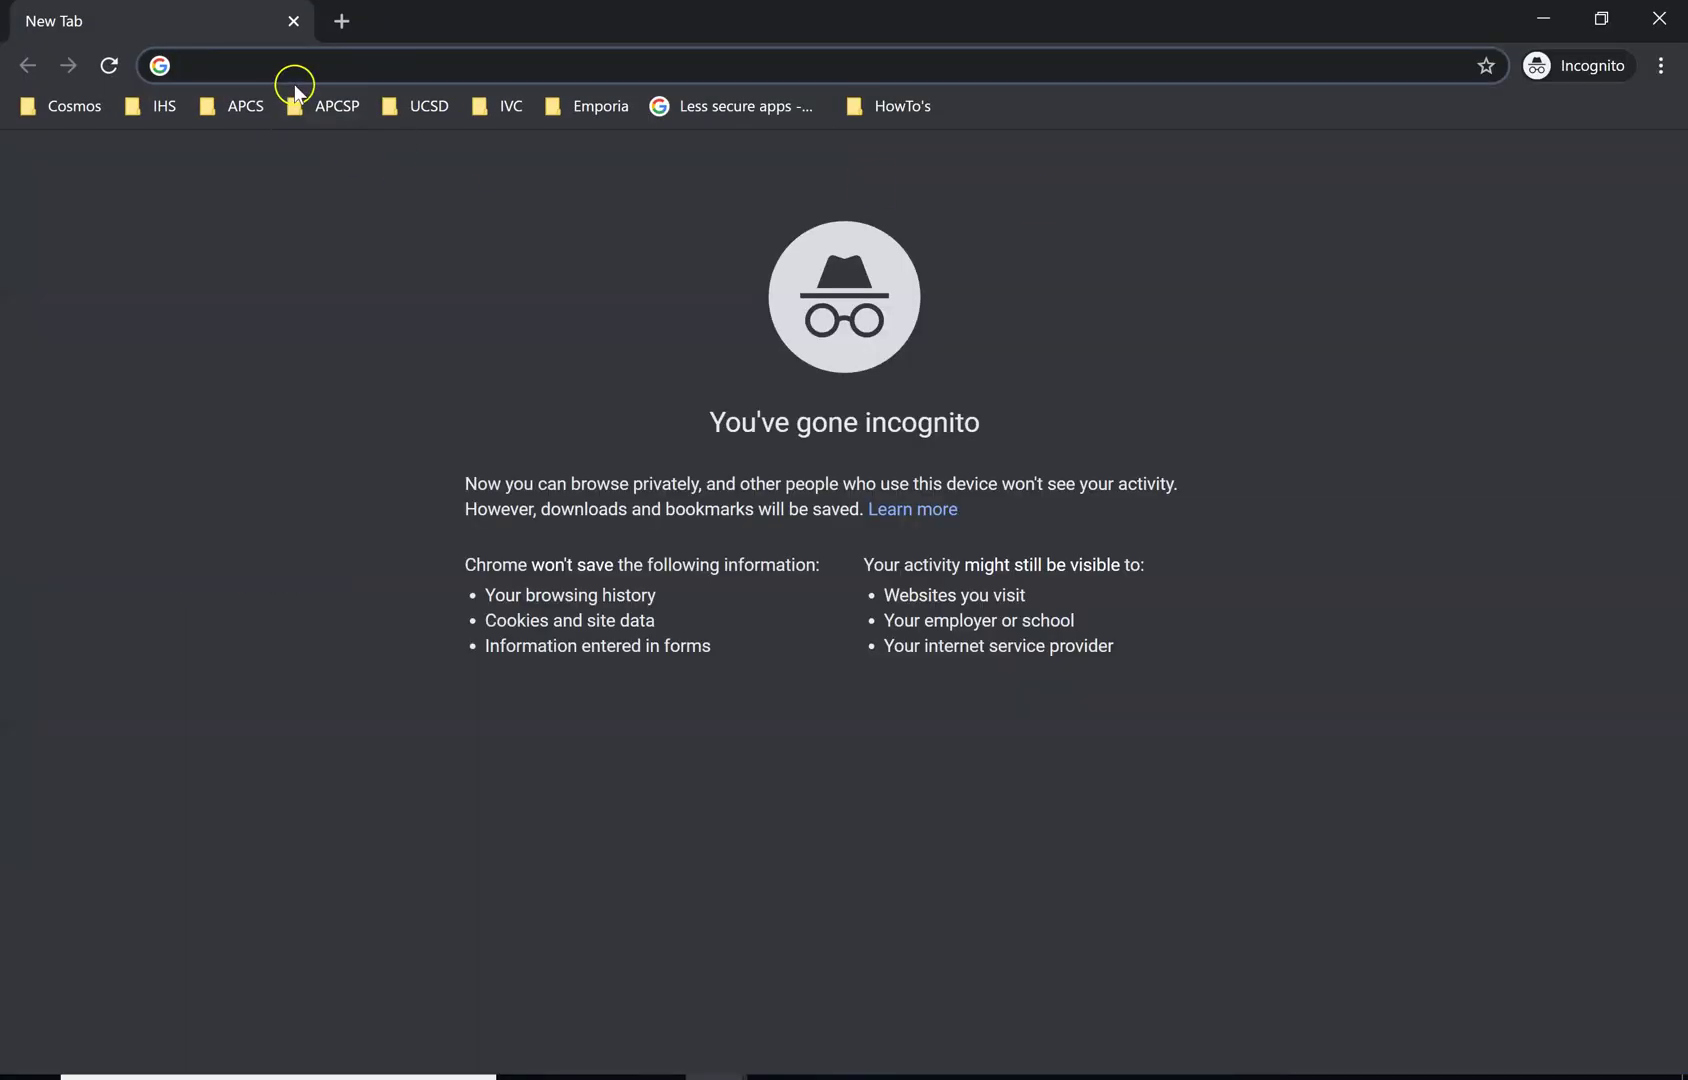
click(313, 64)
text(edhe)
key(Return)
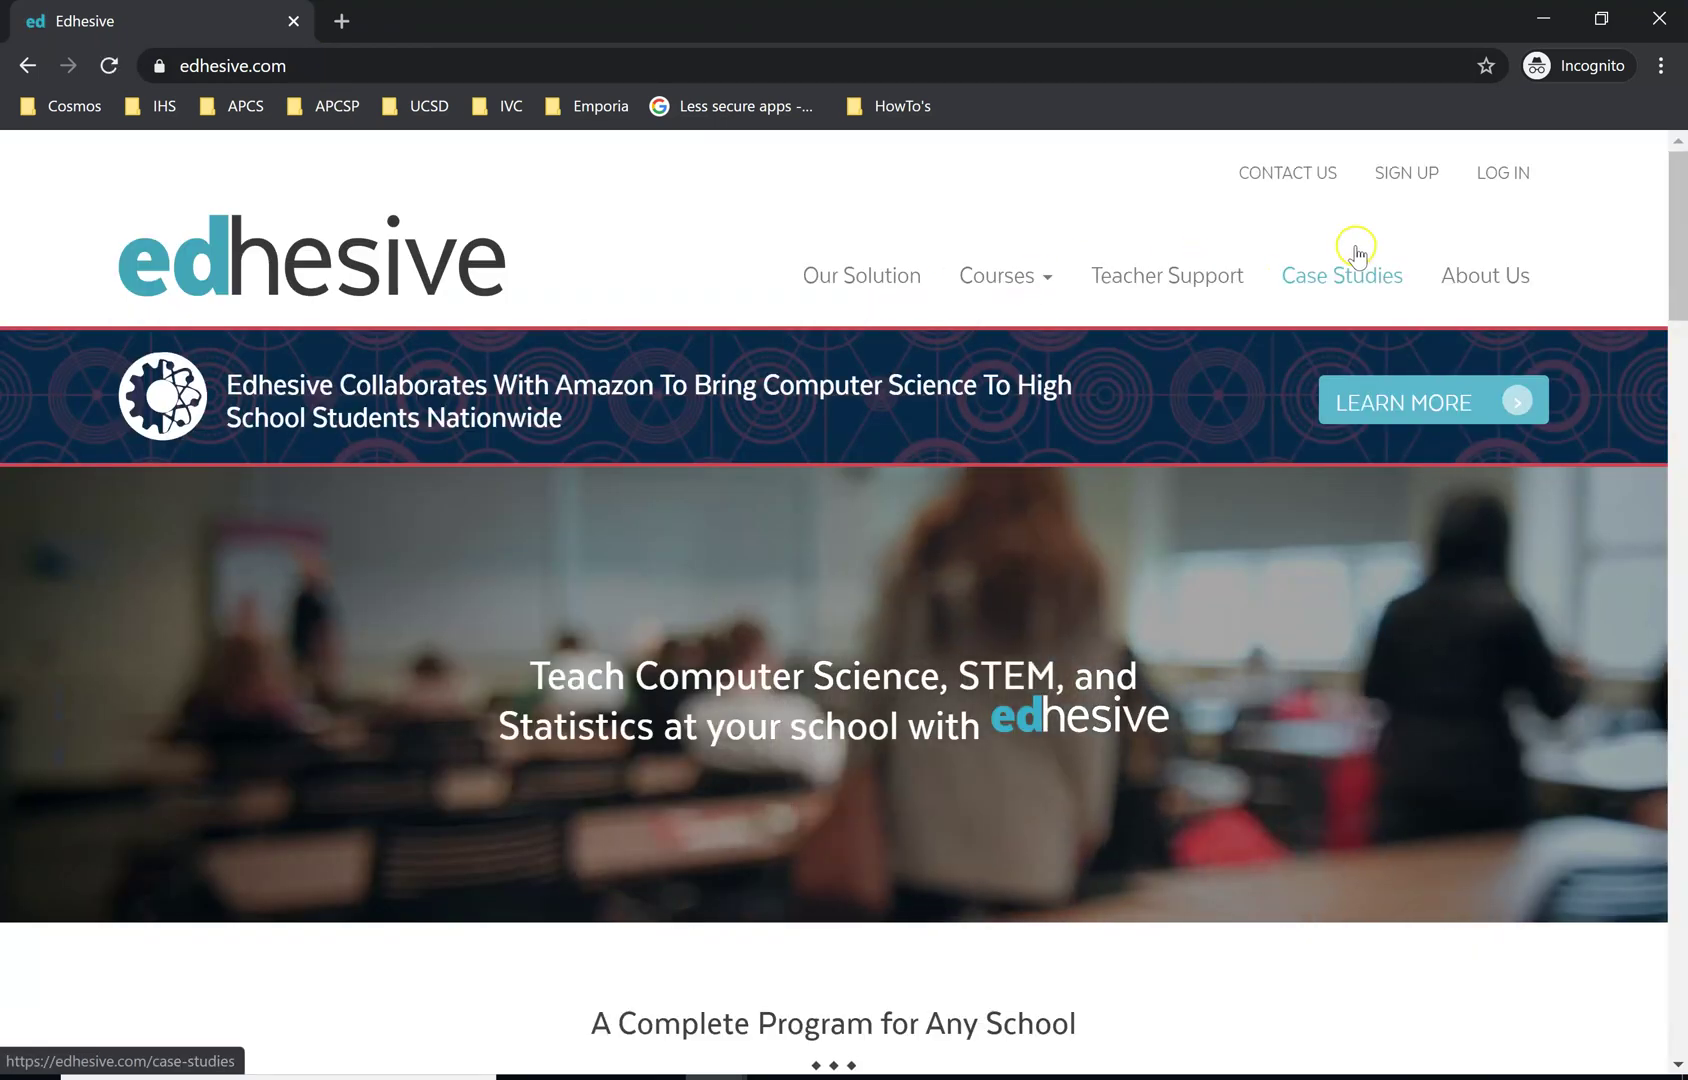
Open Sign Up, choose I'M A LEARNER, and begin the Sign Up with Google flow
click(1404, 172)
scroll(1160, 490, down, 4)
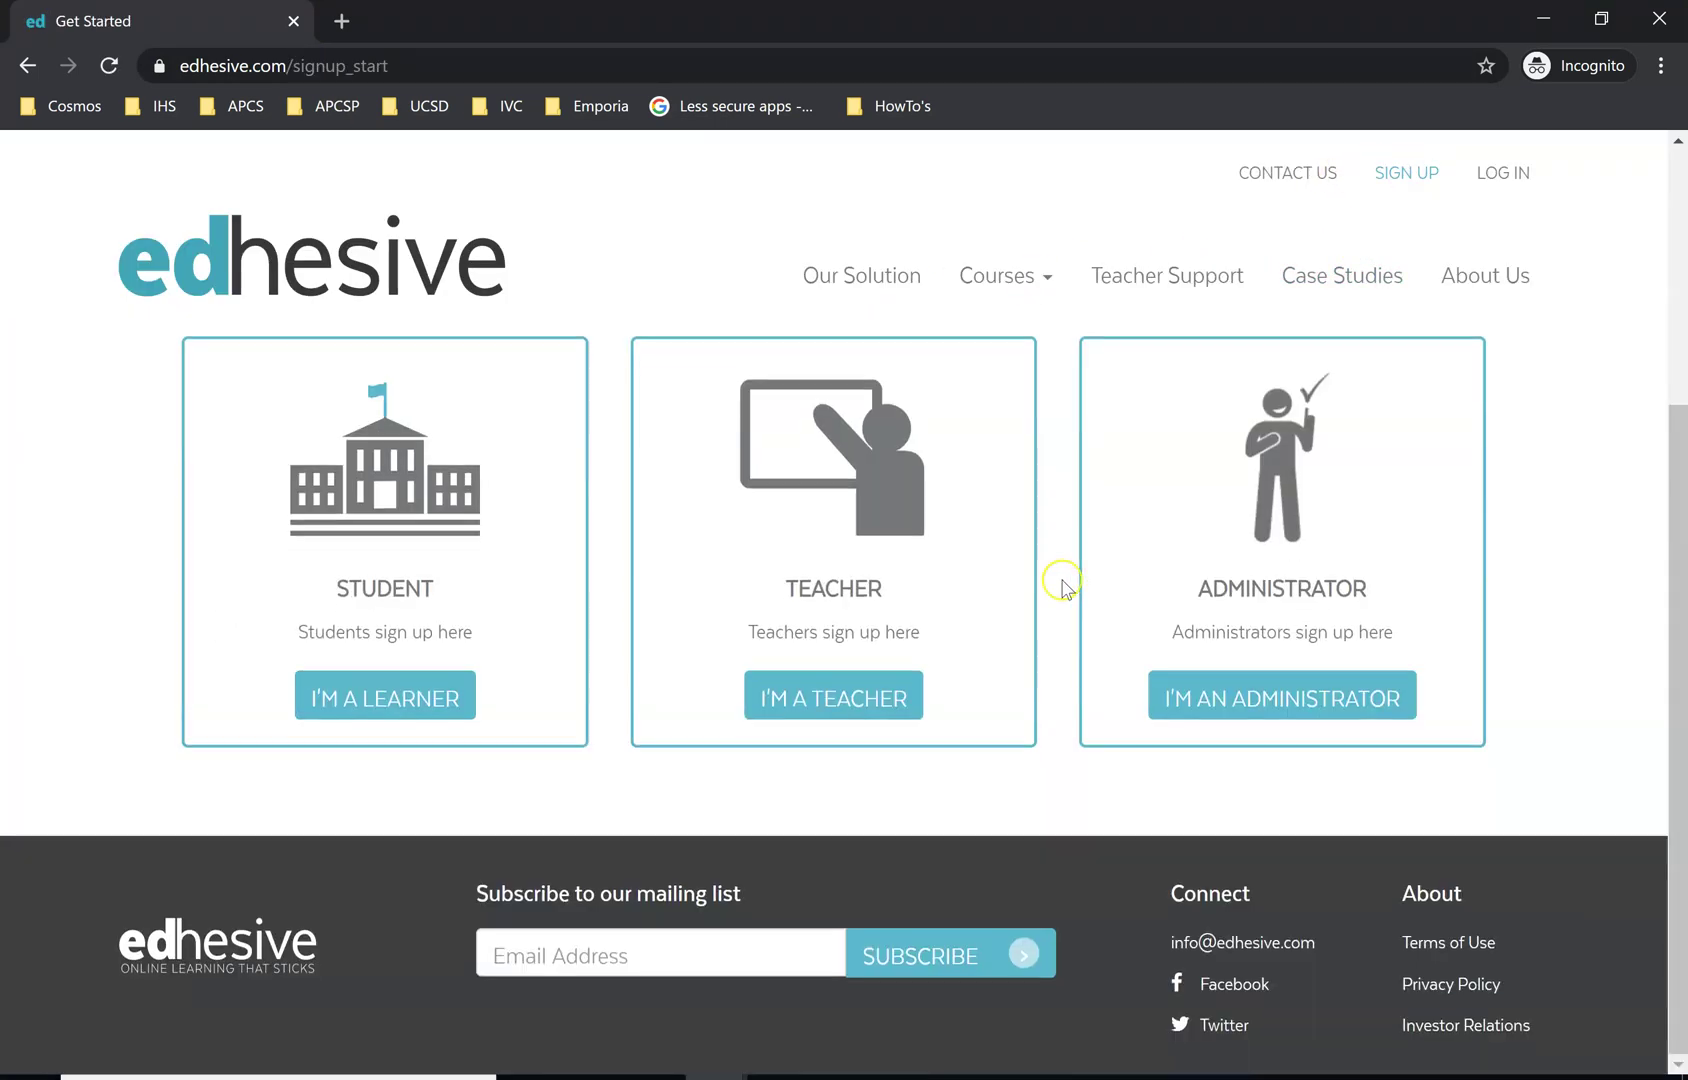
click(355, 698)
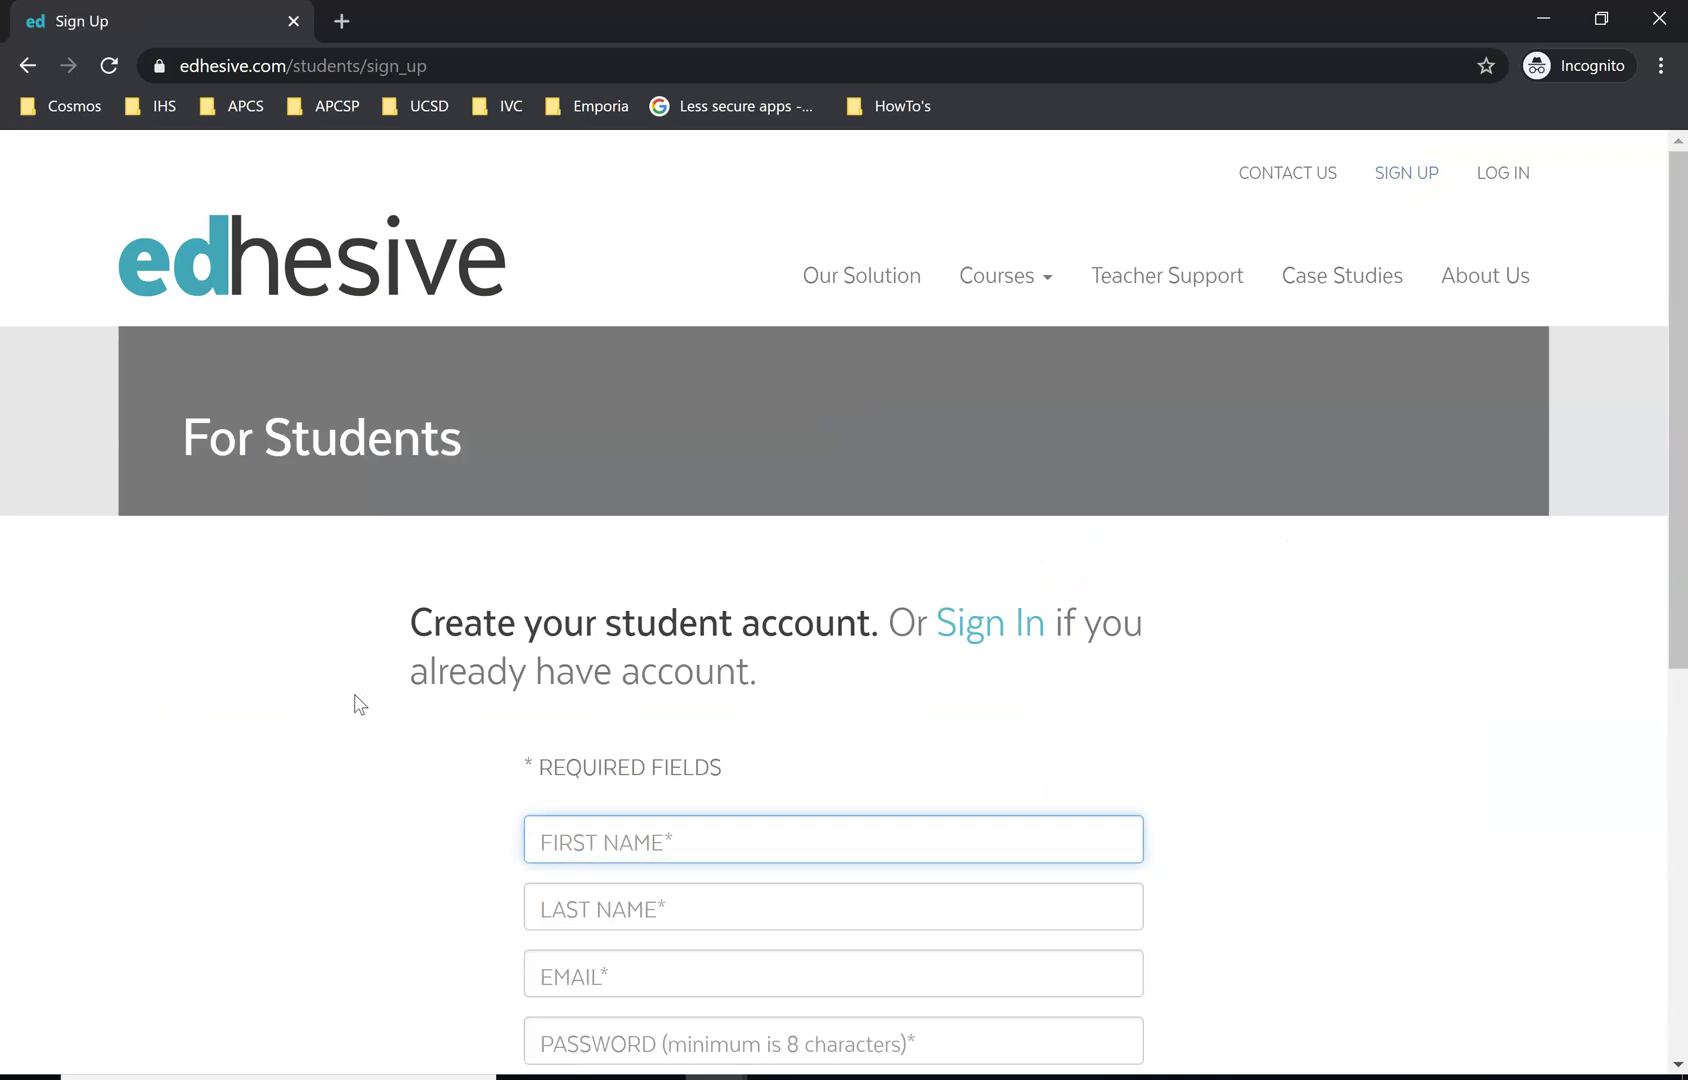
scroll(437, 697, down, 6)
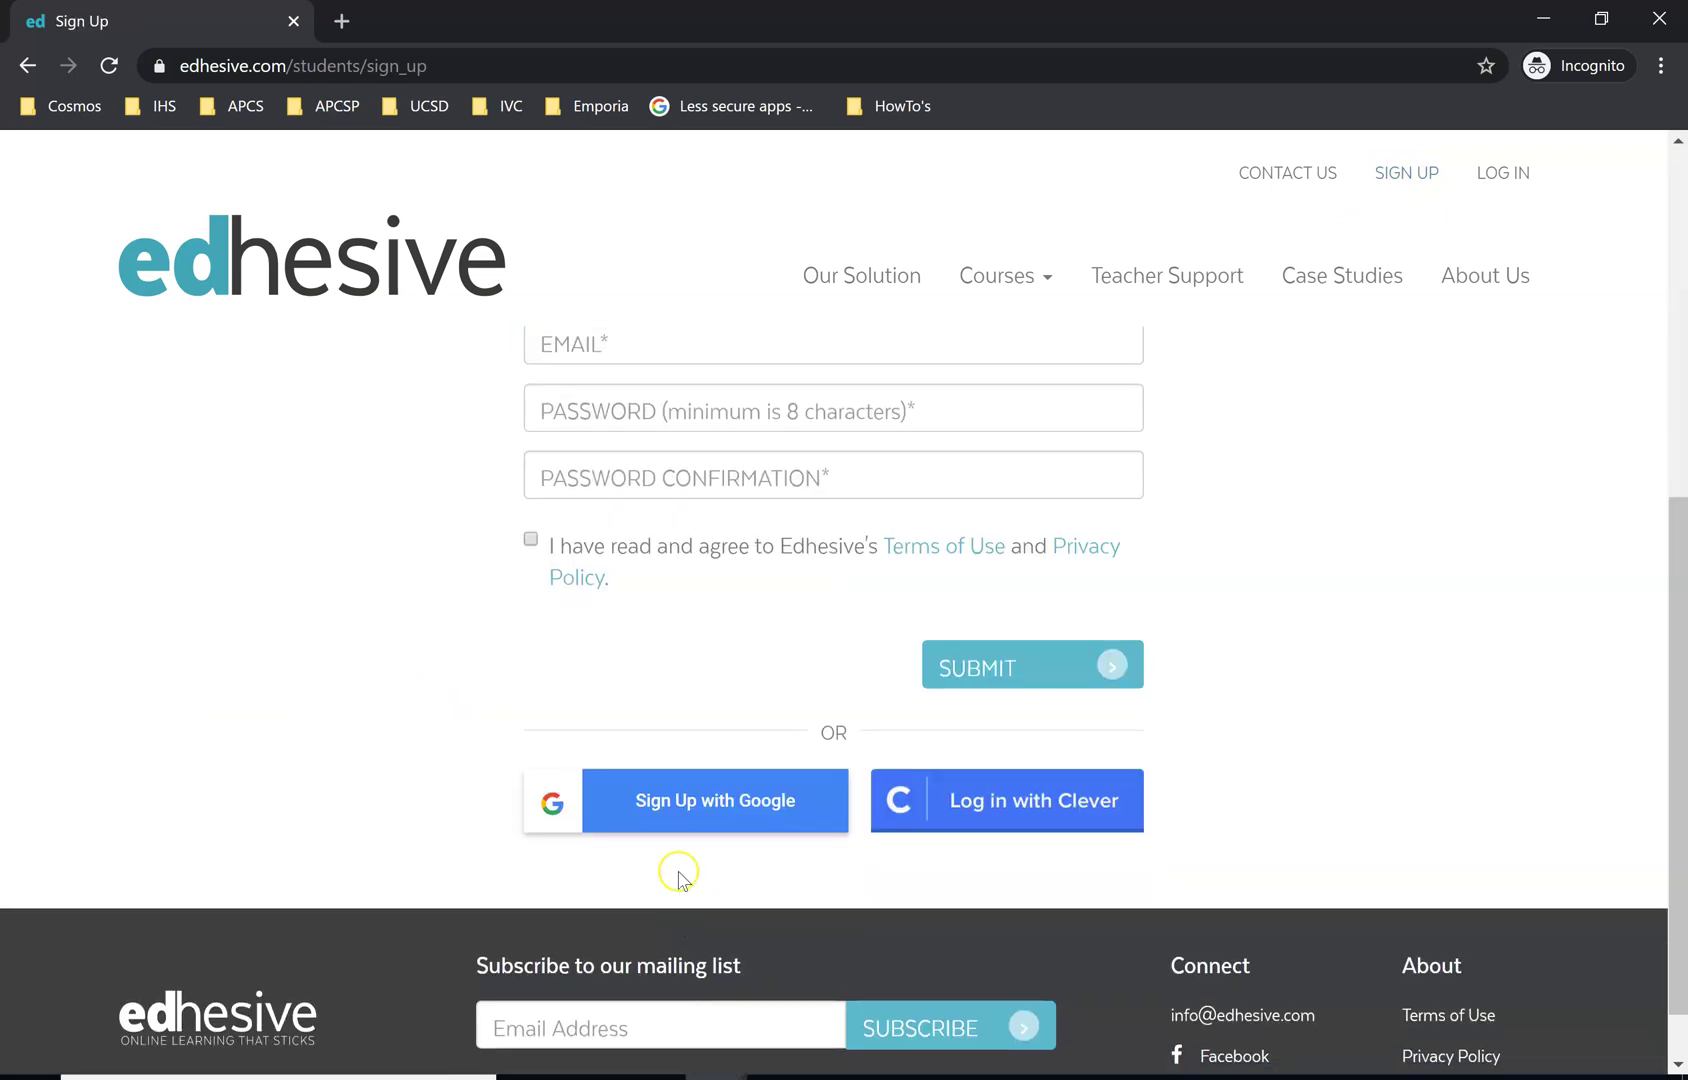
click(727, 806)
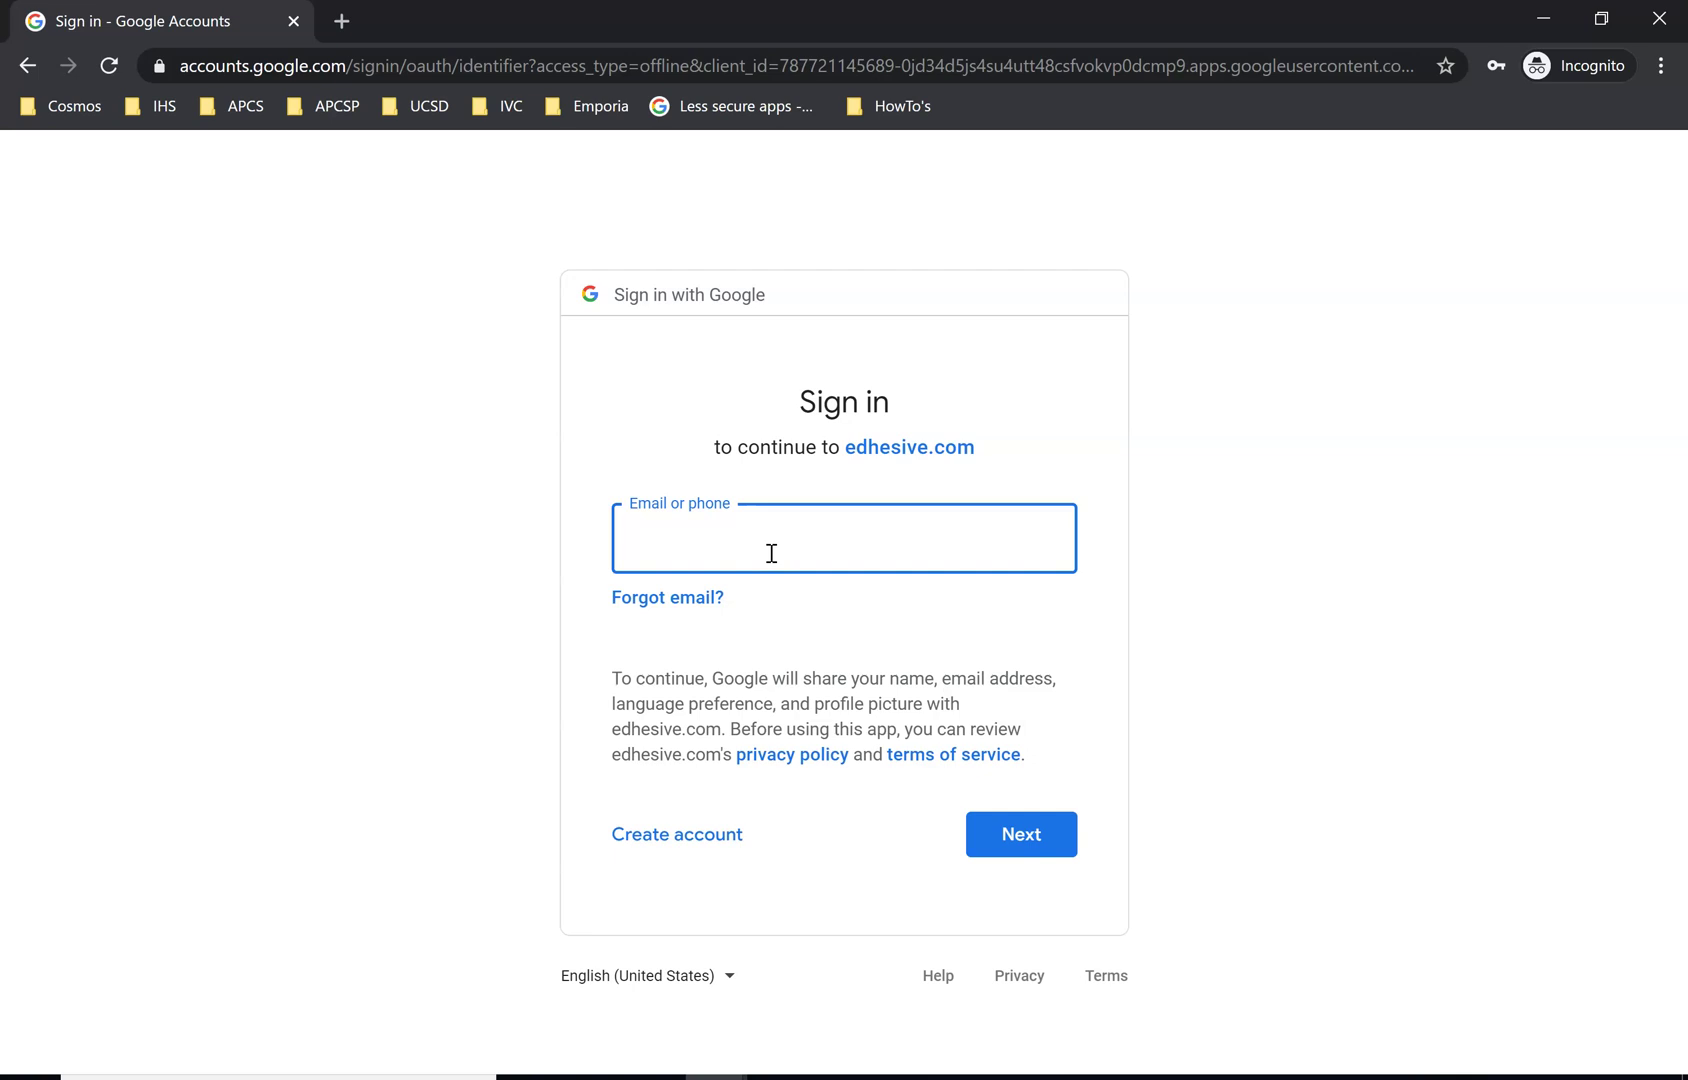
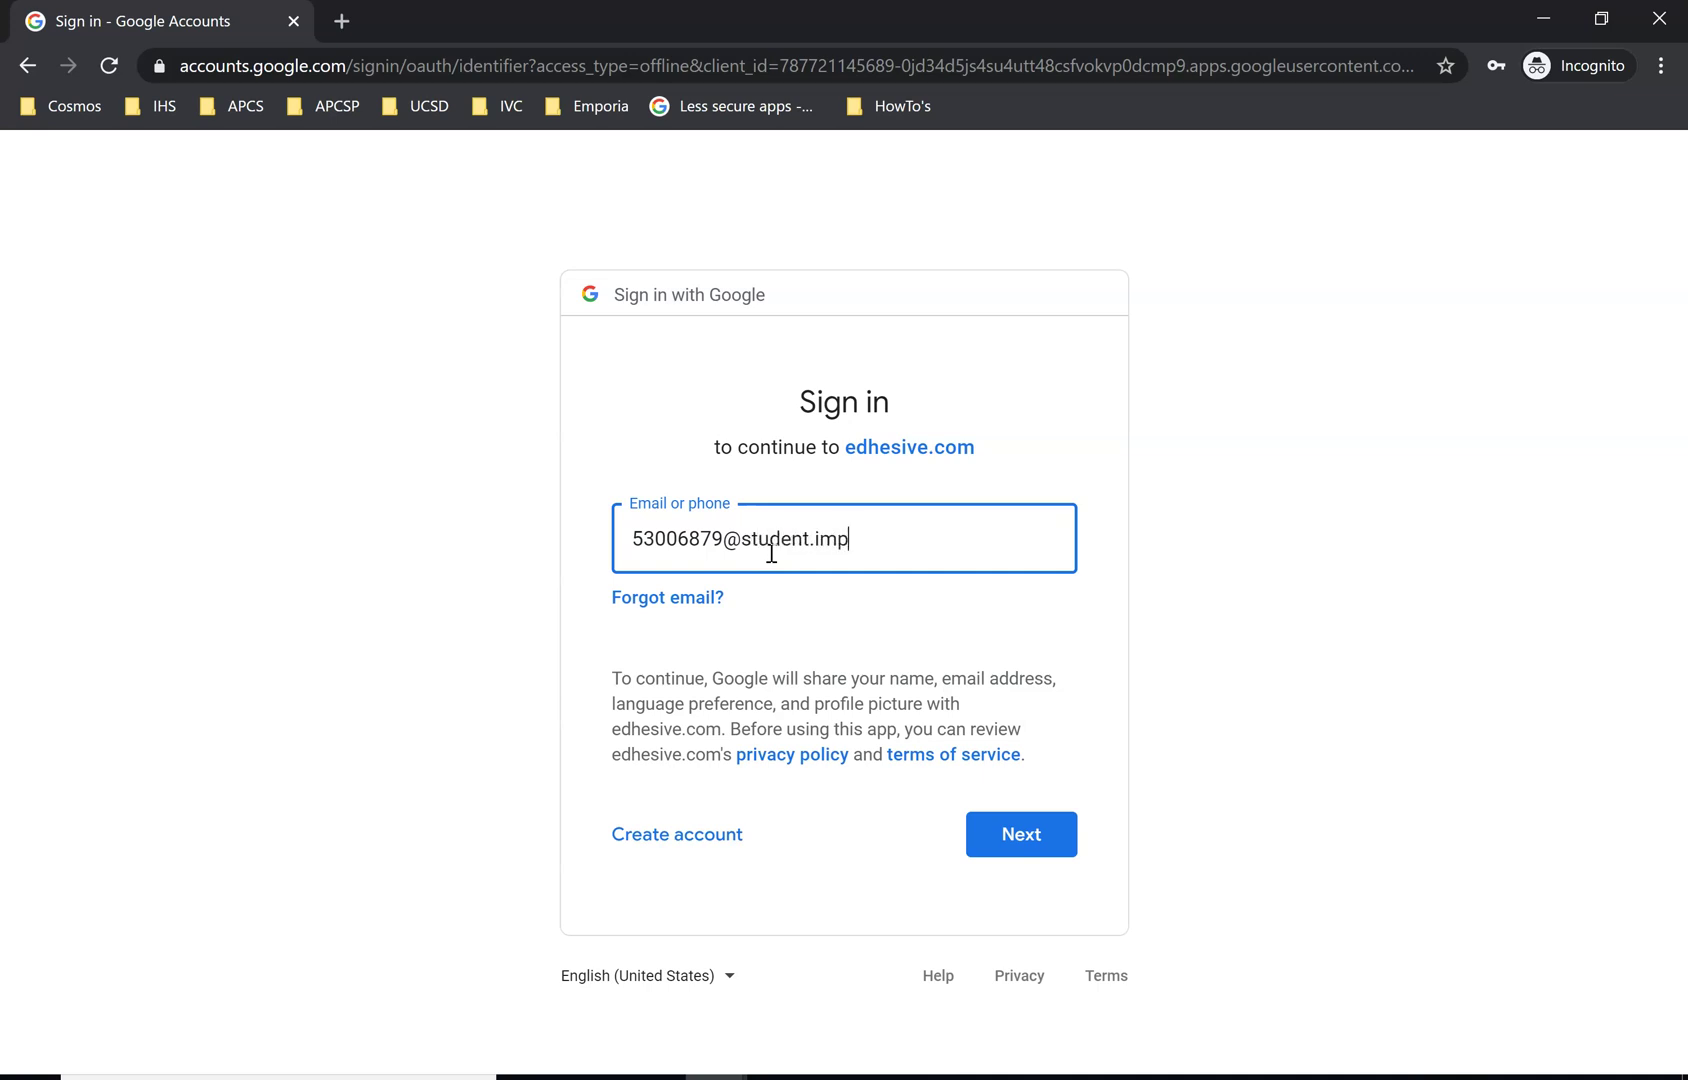
Enter the student's school e-mail in the Google Email field, using the saved autofill entry
key(BackSpace)
drag(981, 538, 558, 519)
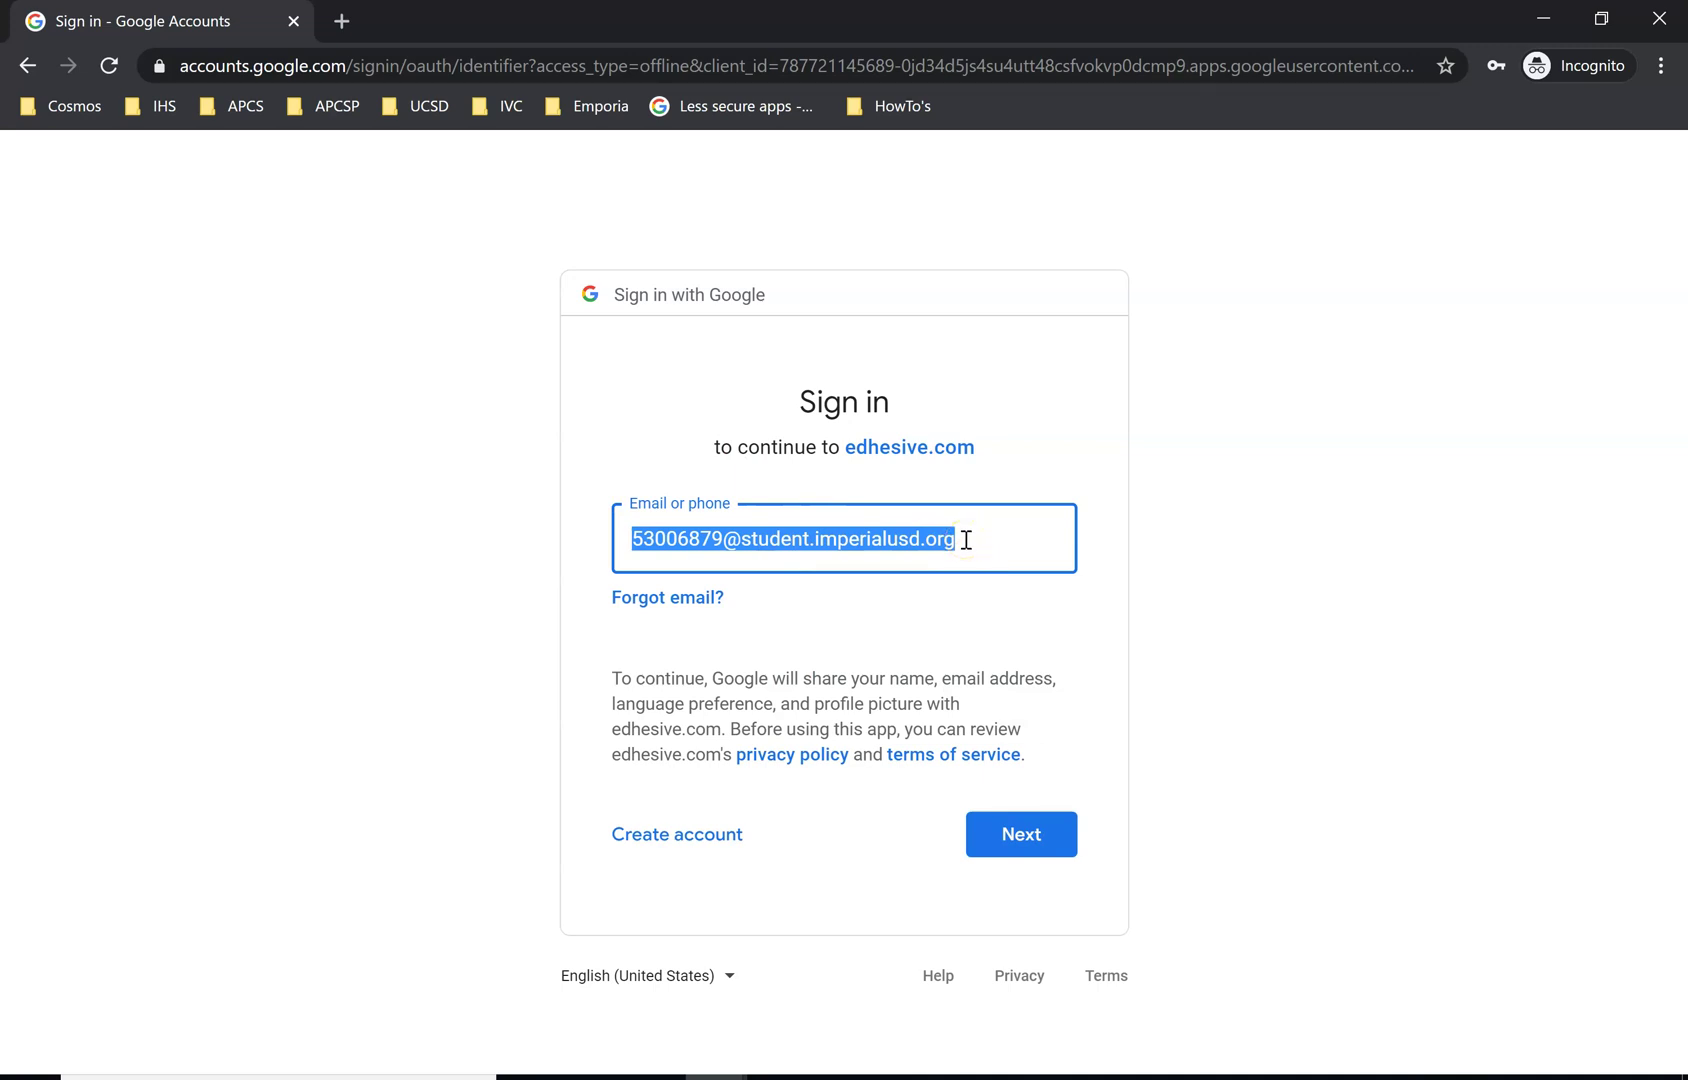
text(t)
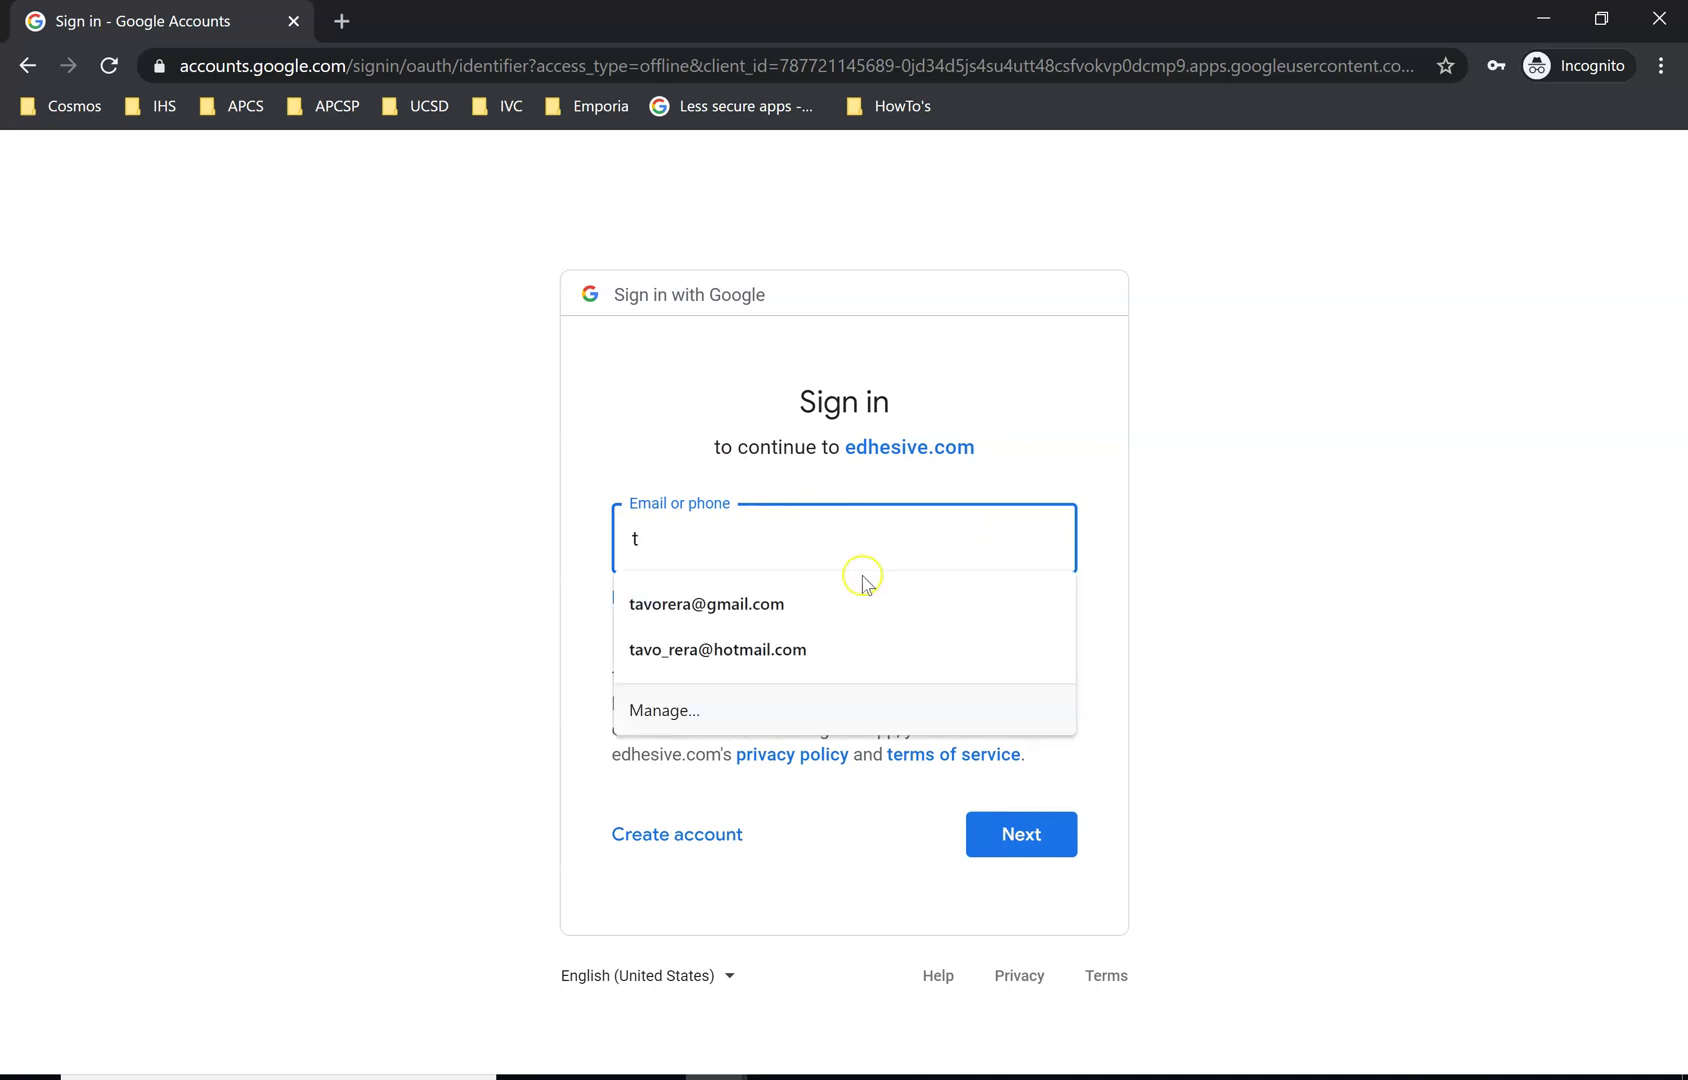
click(845, 595)
Continue to the password step and submit the account password
click(1040, 838)
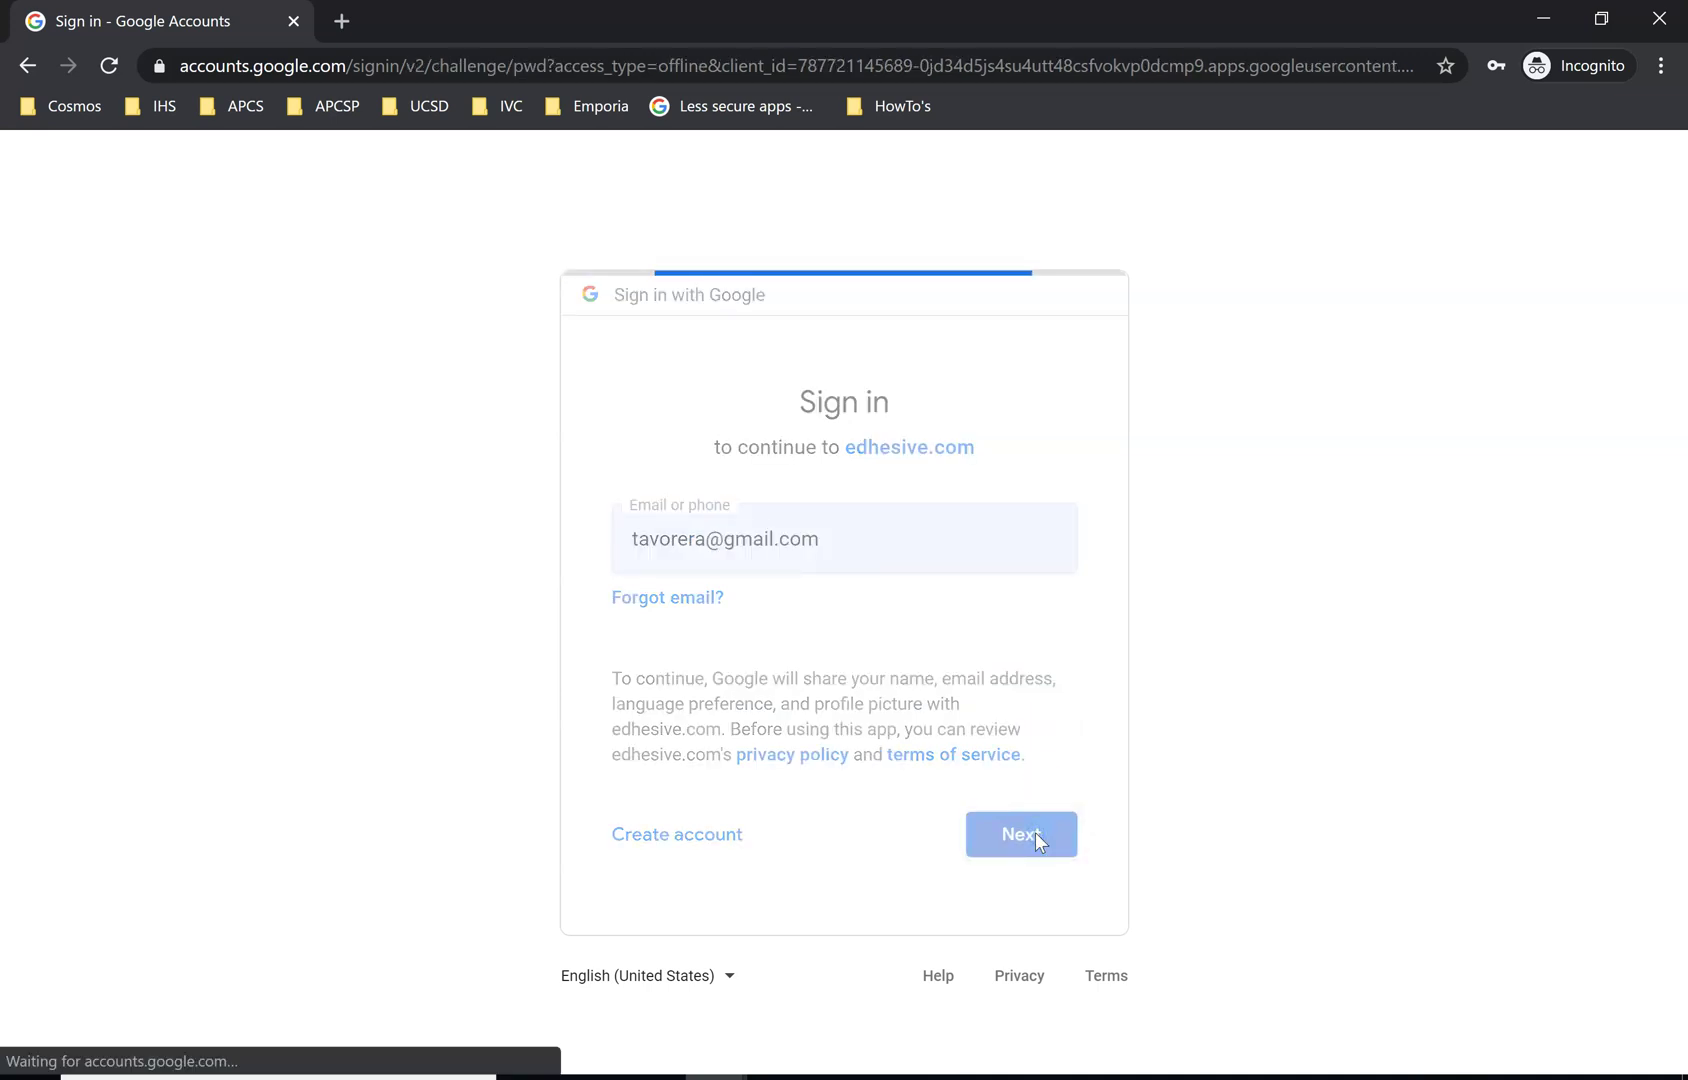
click(813, 549)
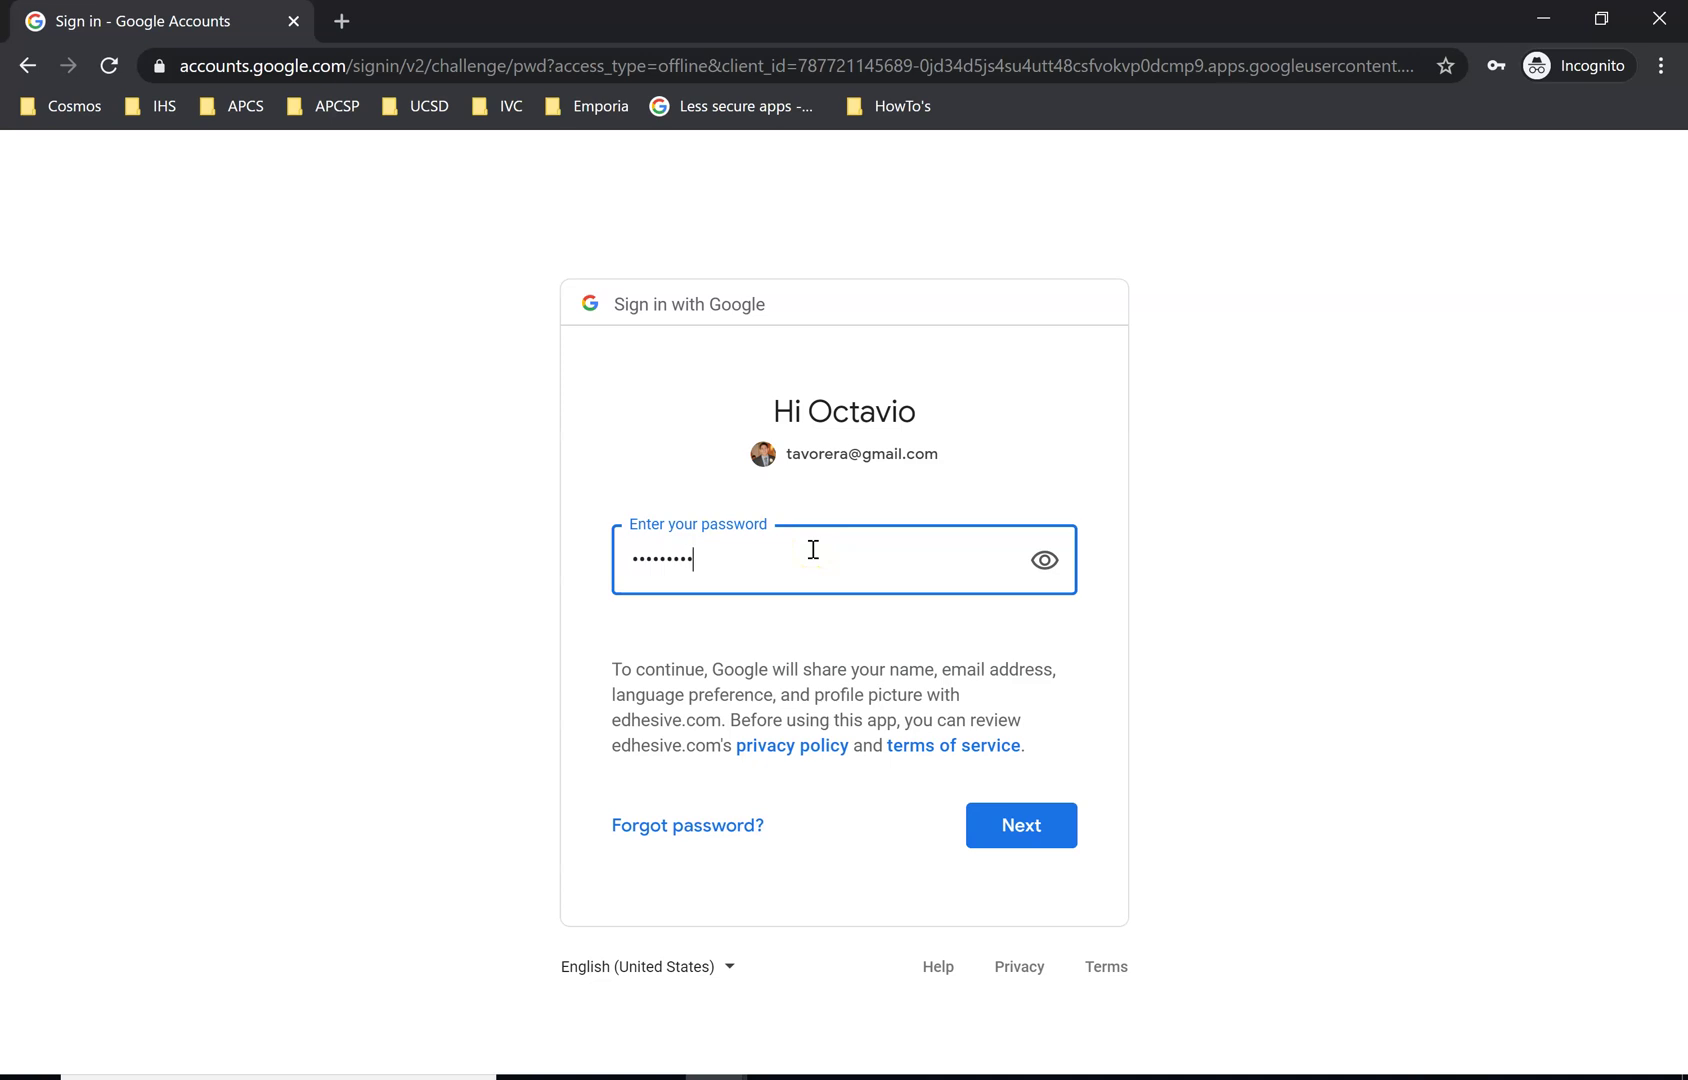
key(Return)
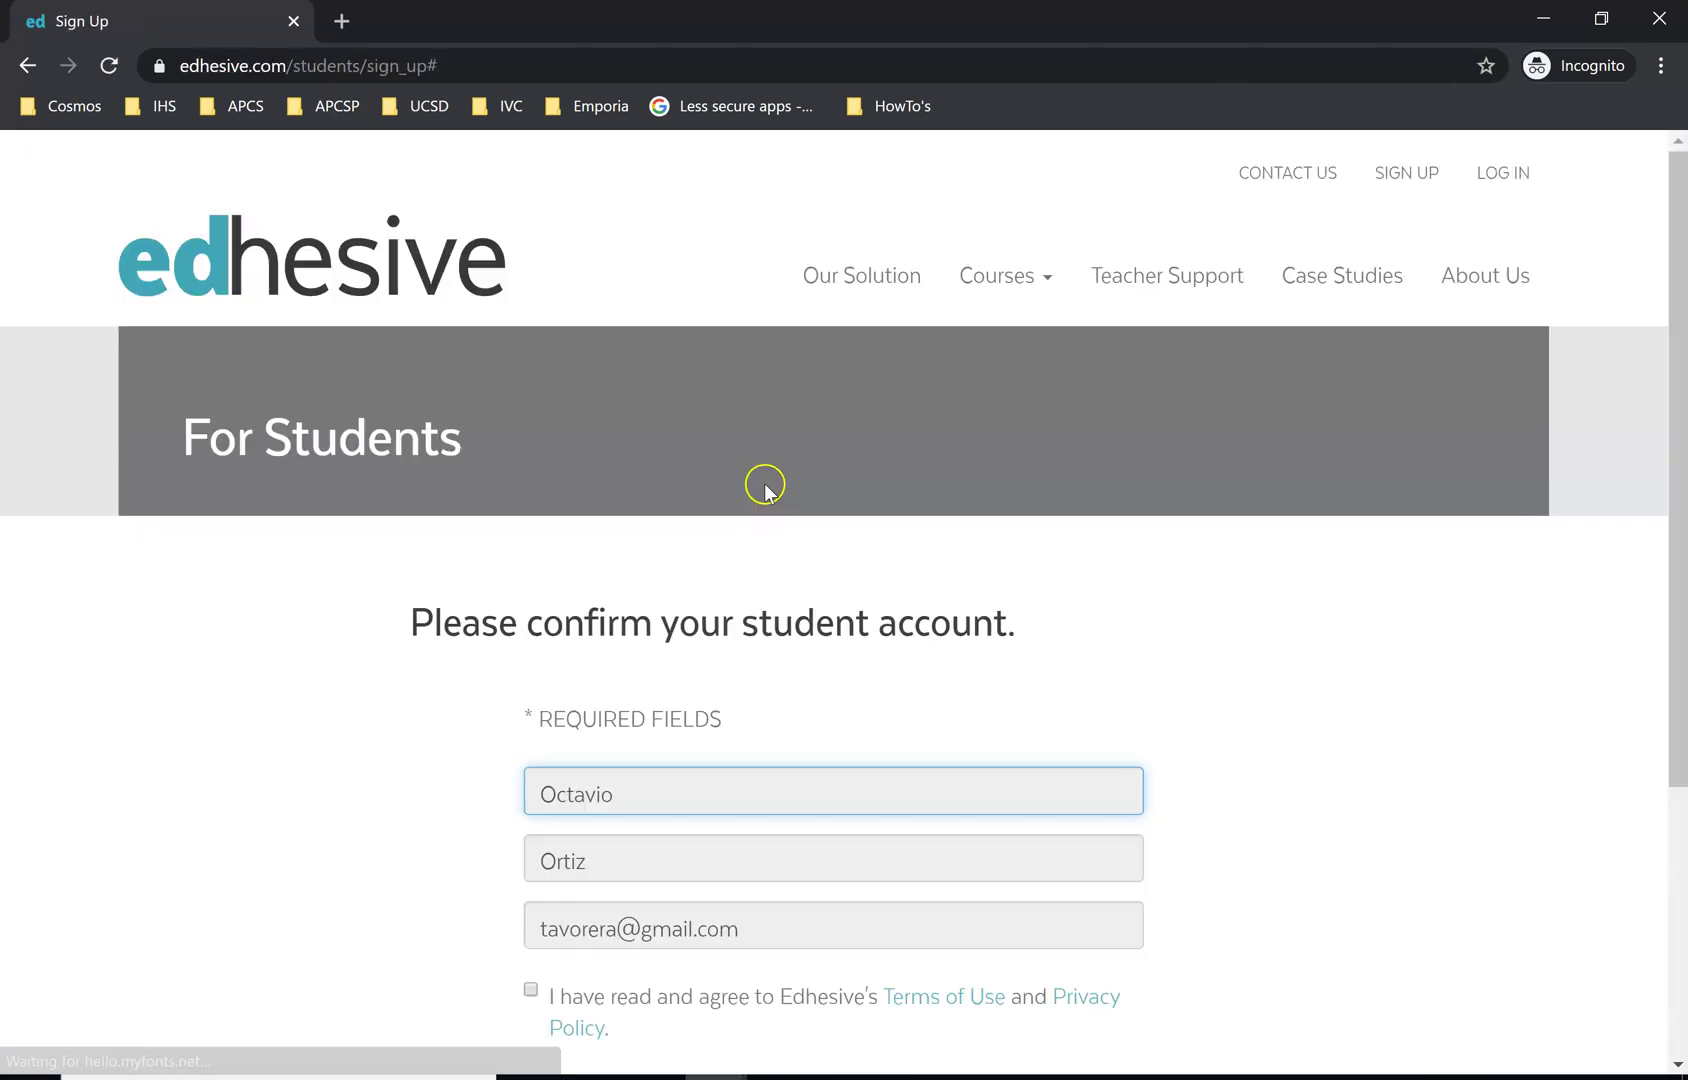
Accept the Terms of Use and Privacy Policy, review the prefilled name and e-mail, and submit
scroll(980, 467, down, 1)
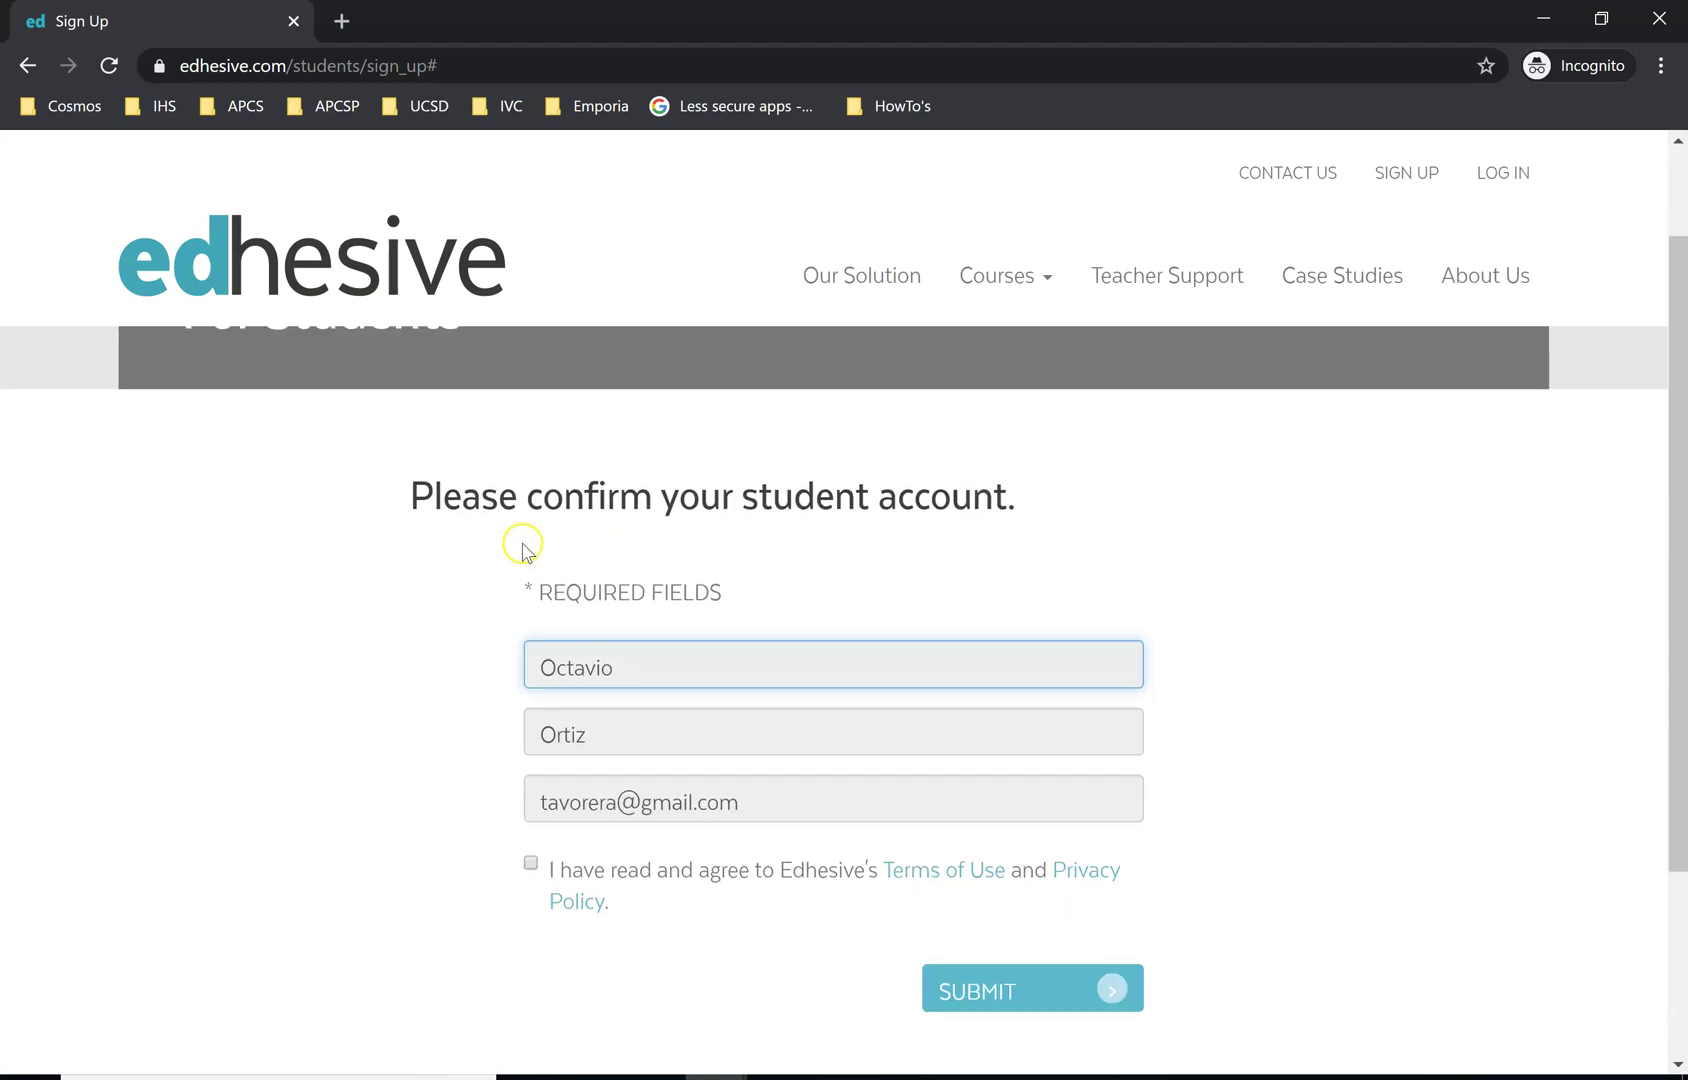
click(530, 866)
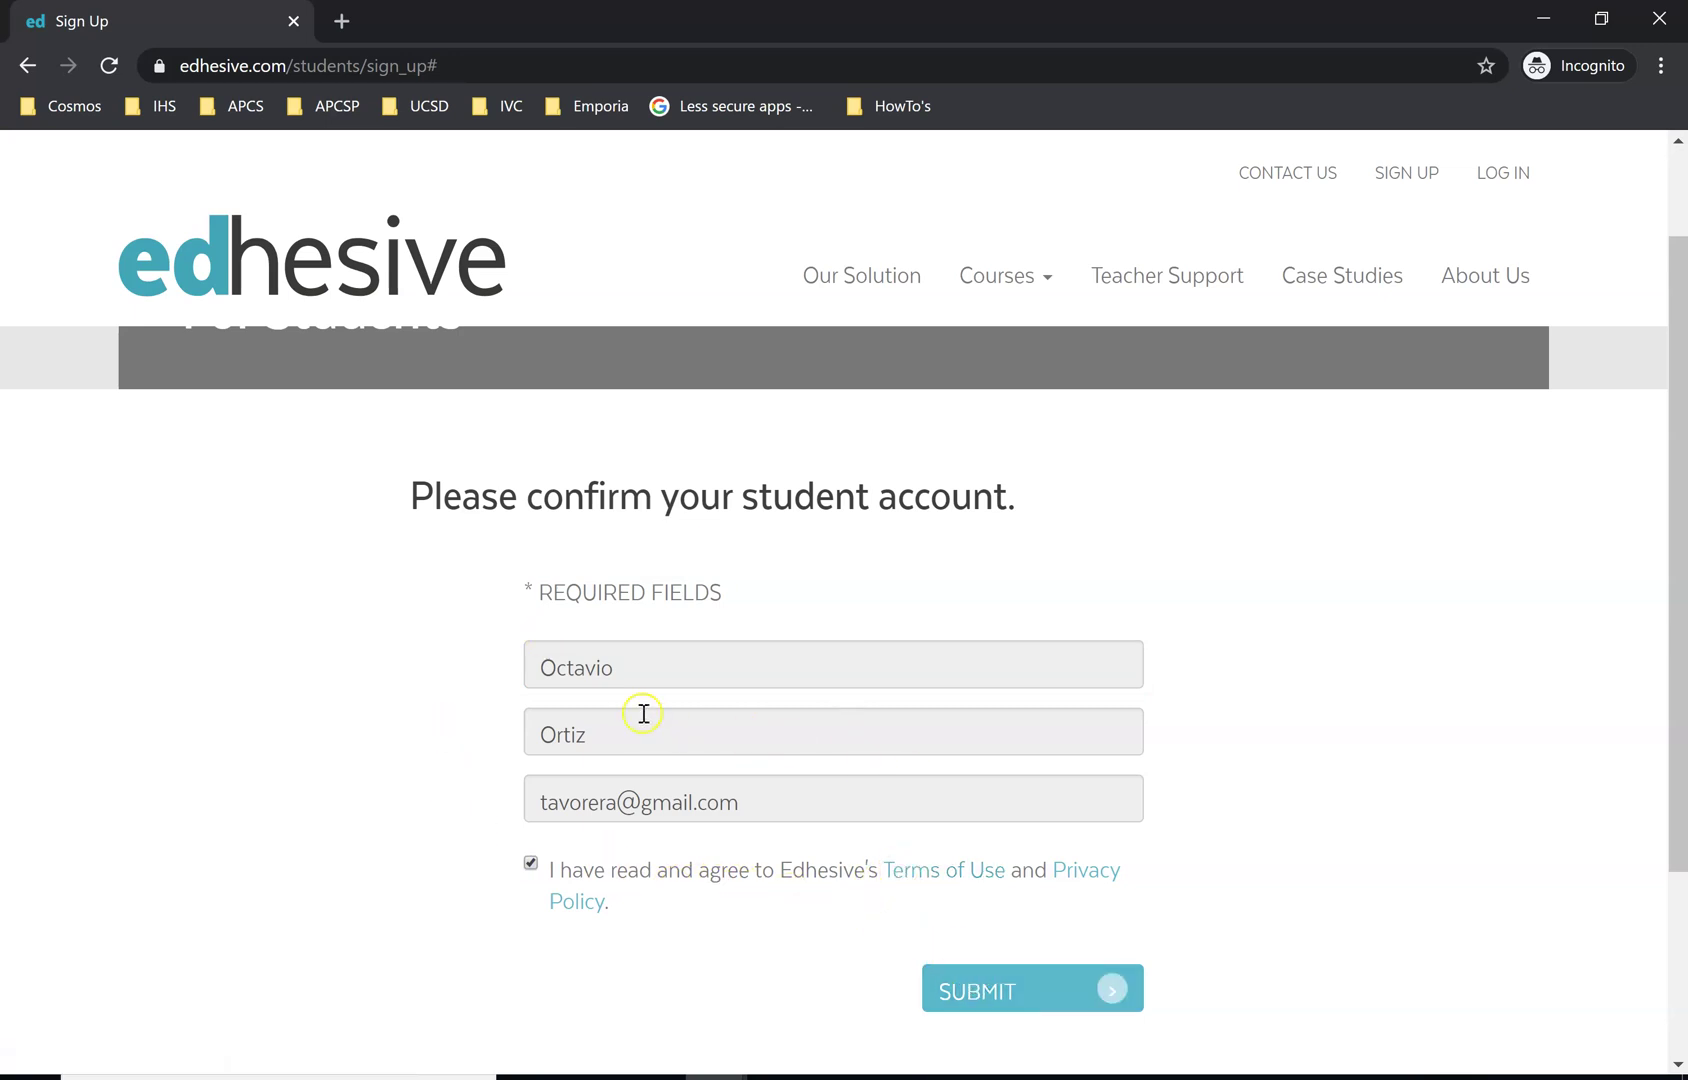
drag(612, 667, 405, 670)
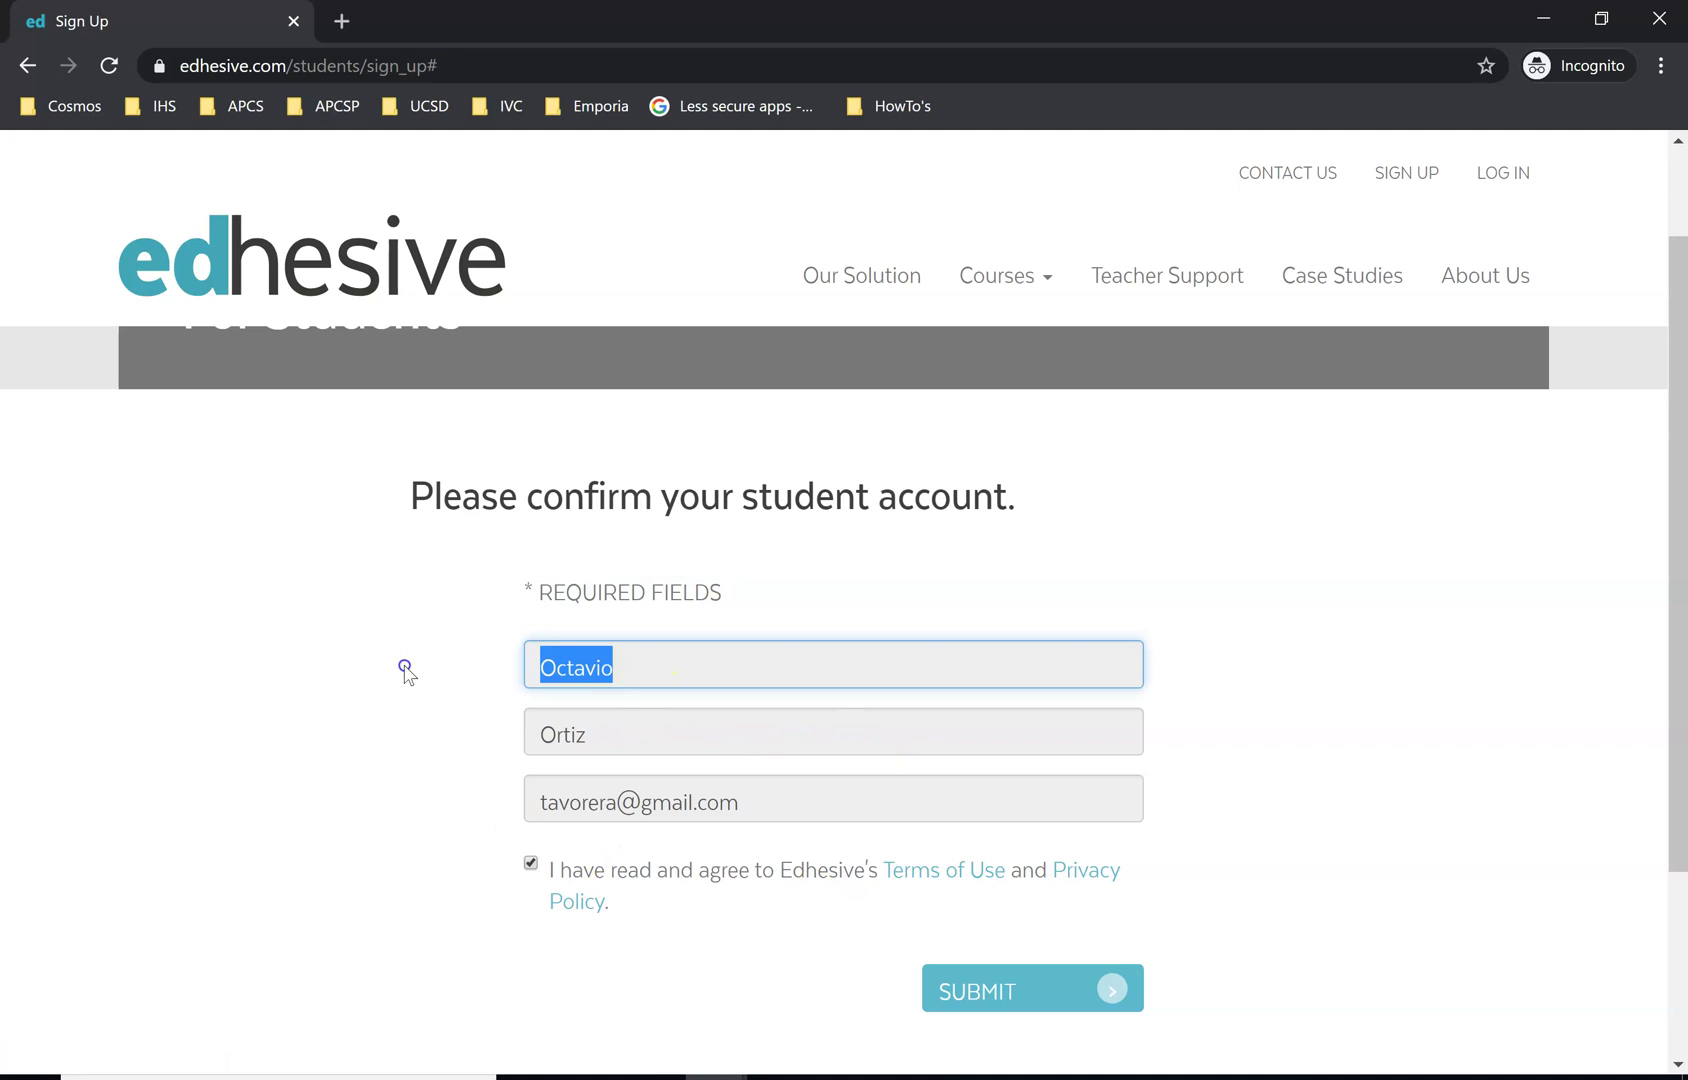
click(640, 736)
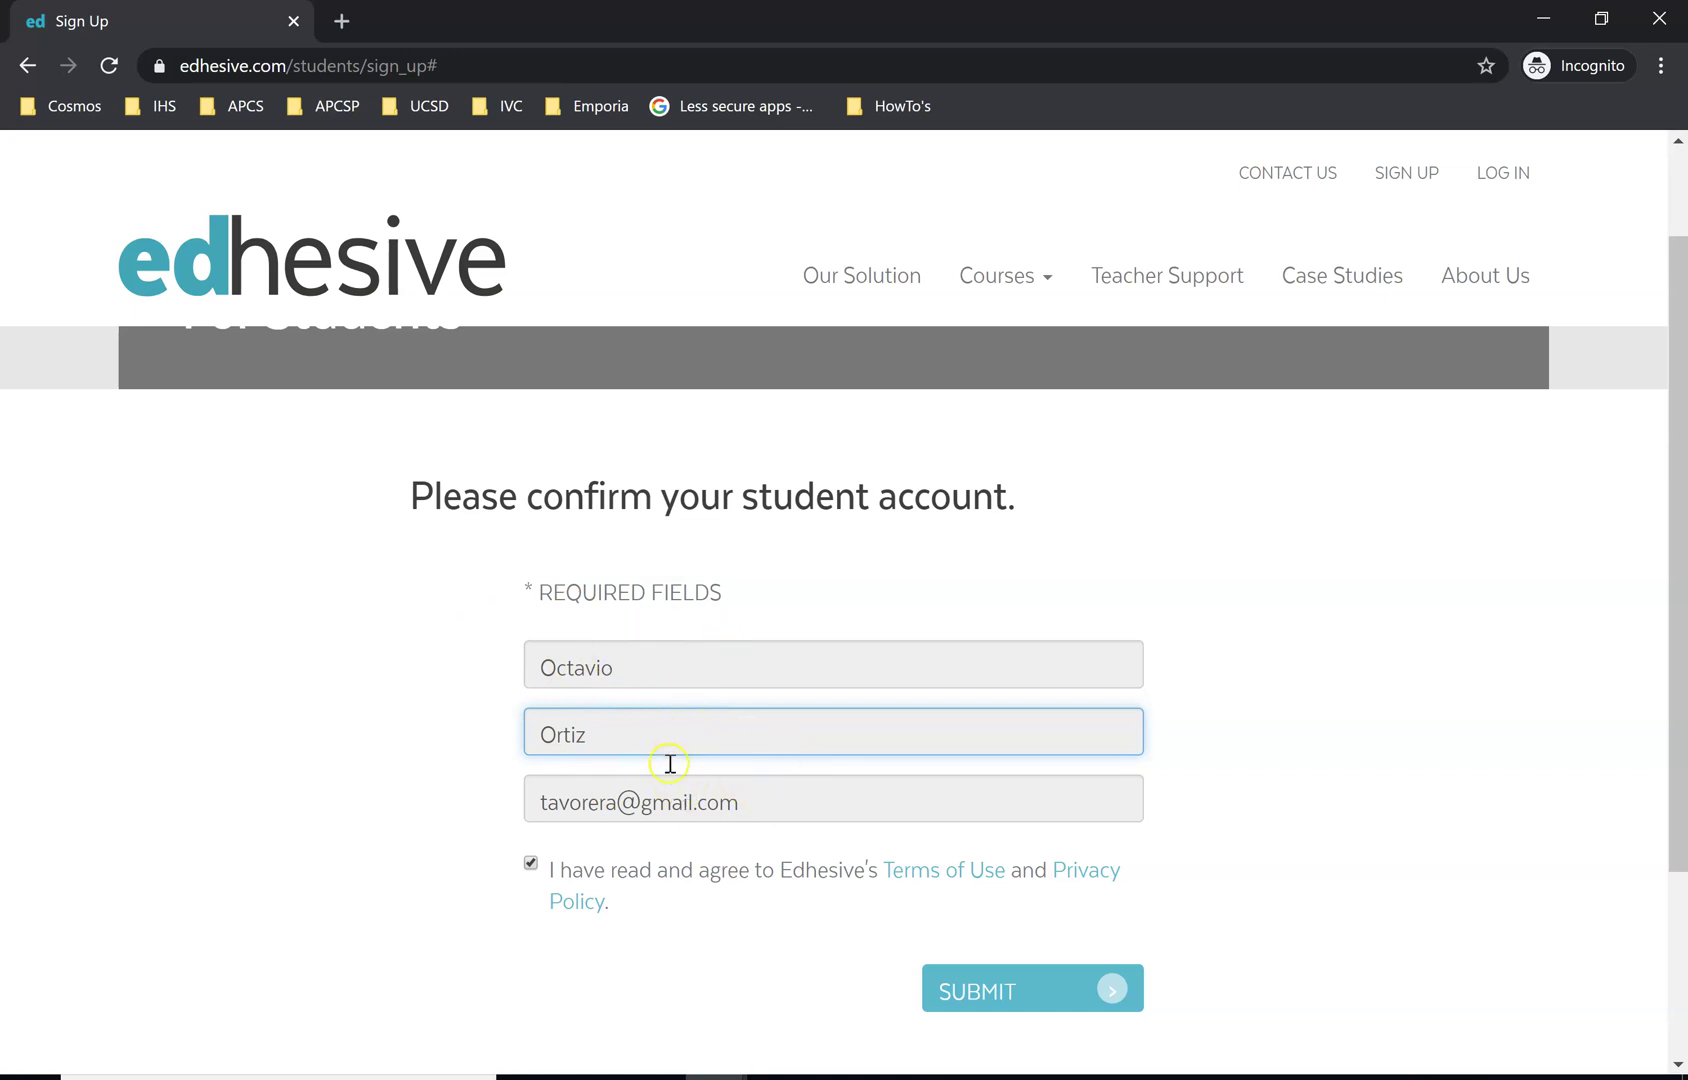
drag(775, 802, 215, 787)
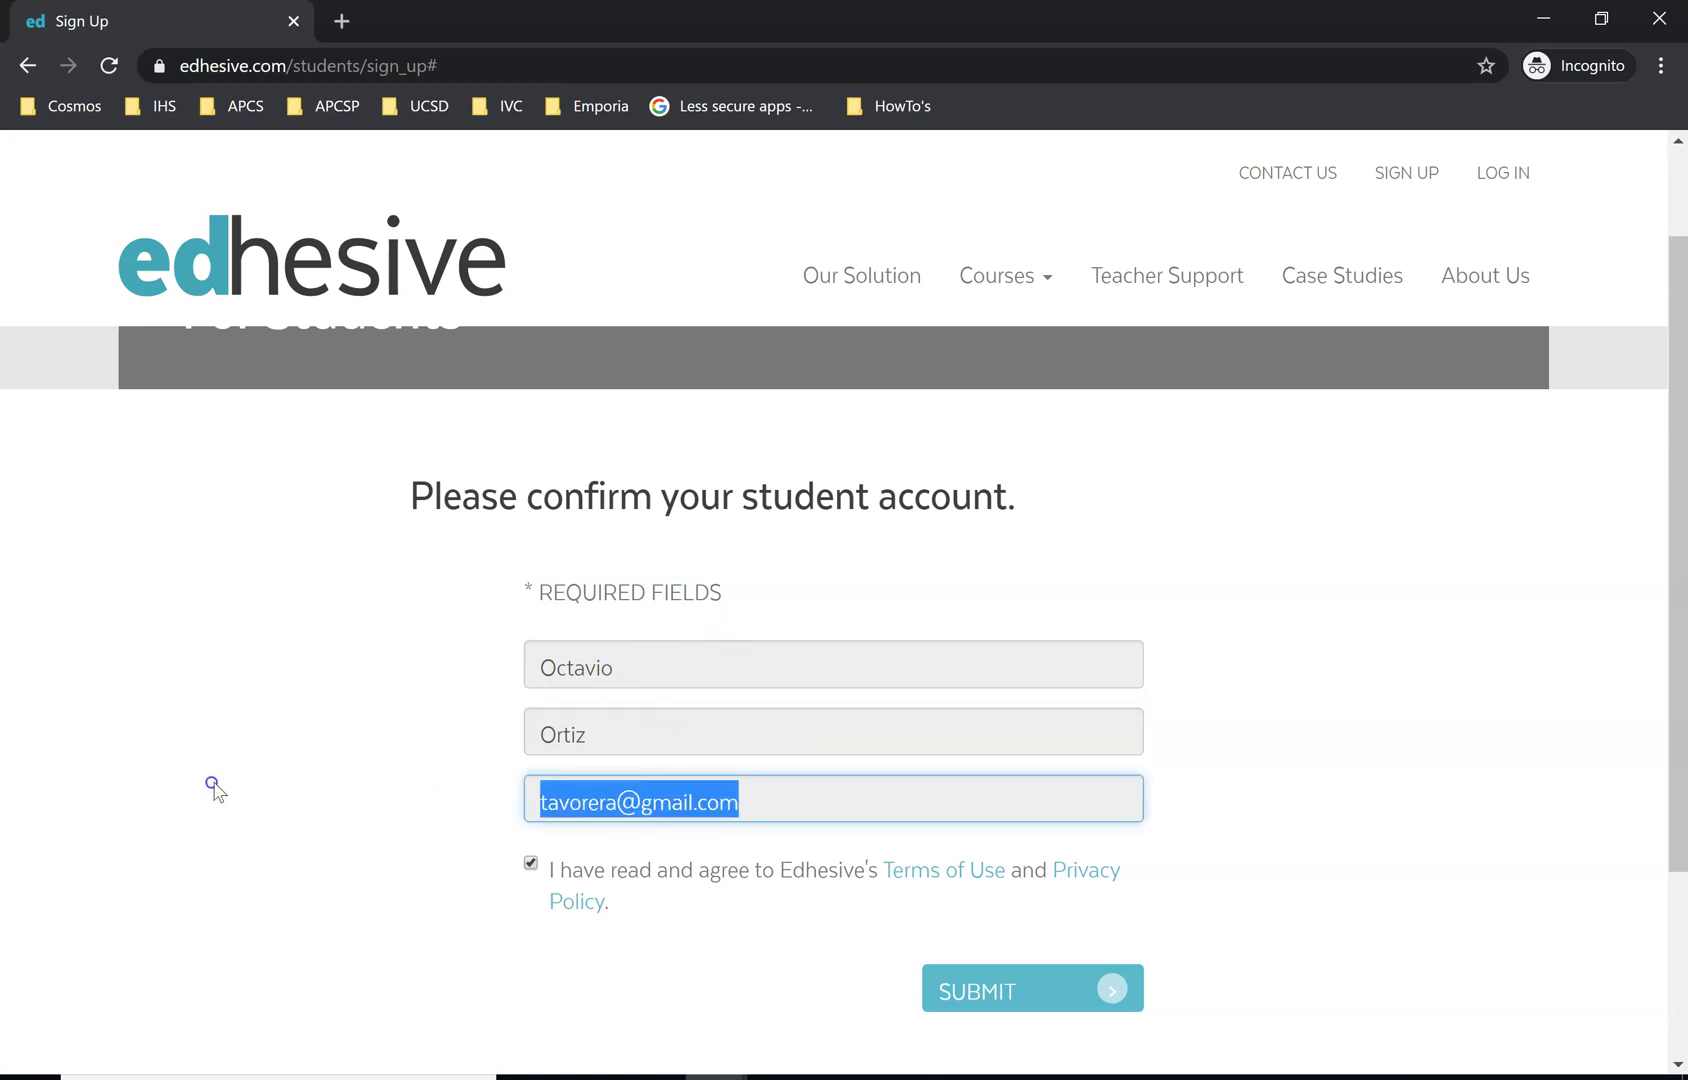
click(1013, 990)
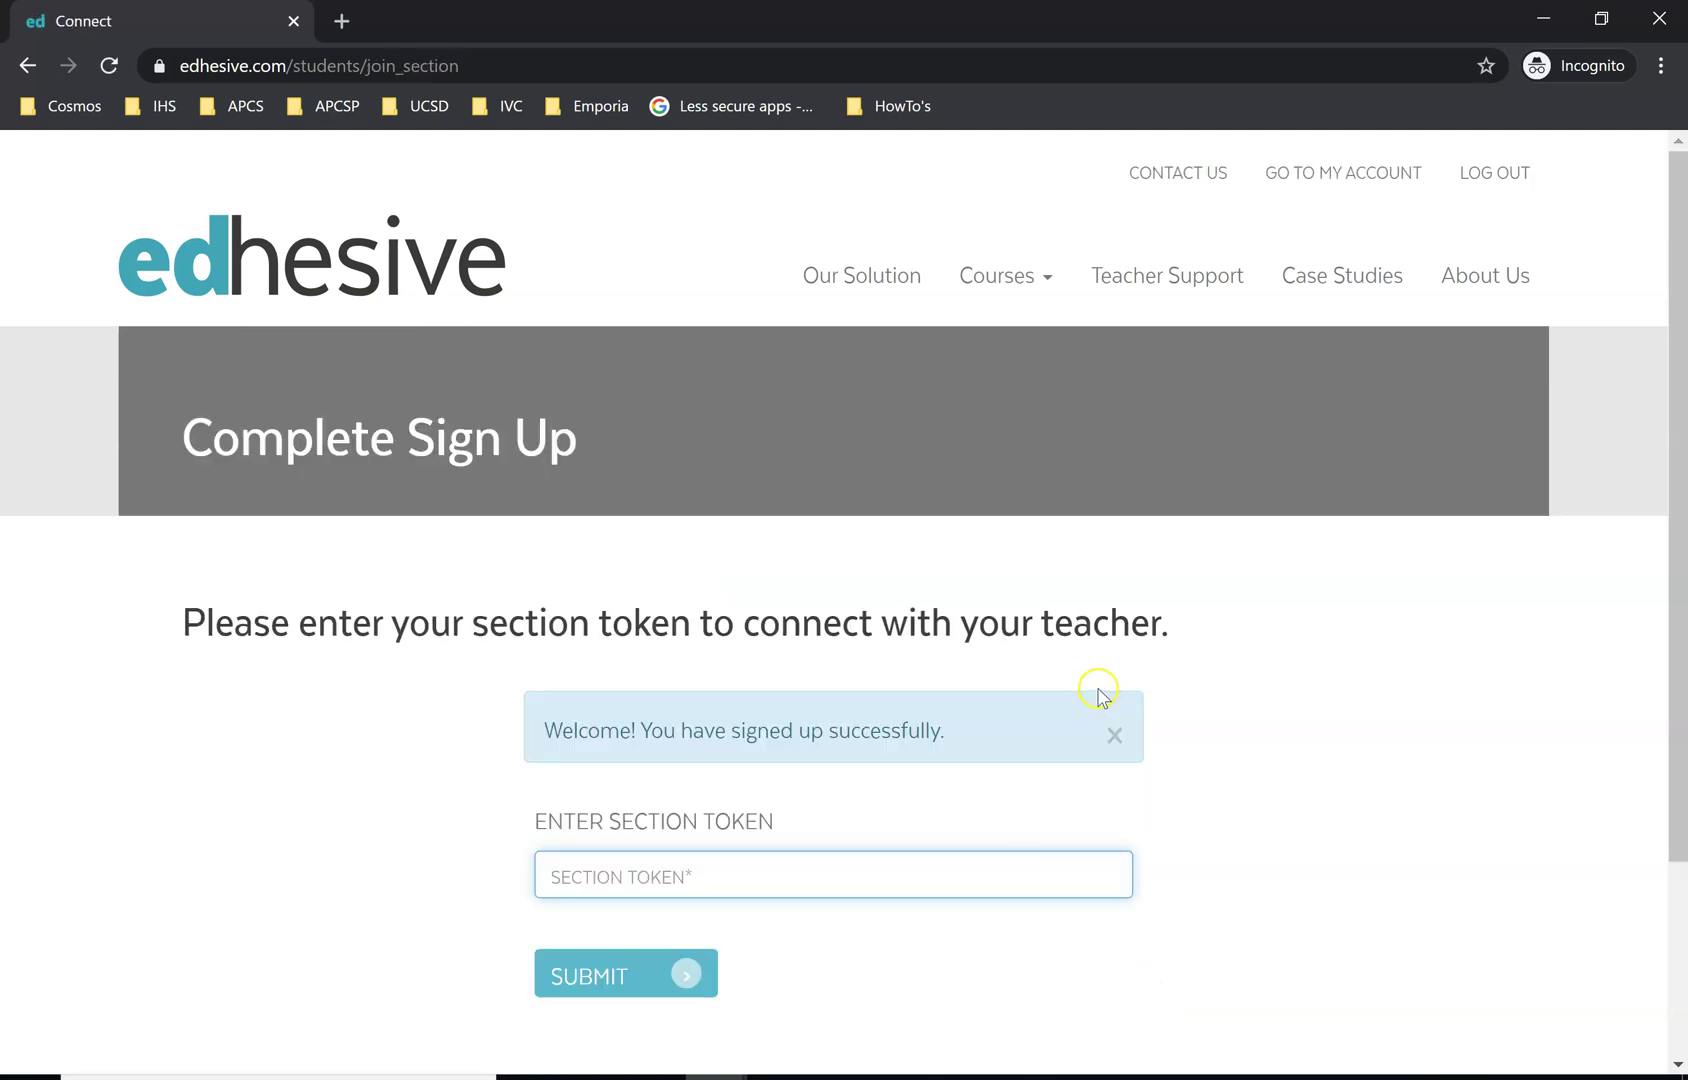
scroll(1010, 650, down, 3)
scroll(1010, 652, up, 3)
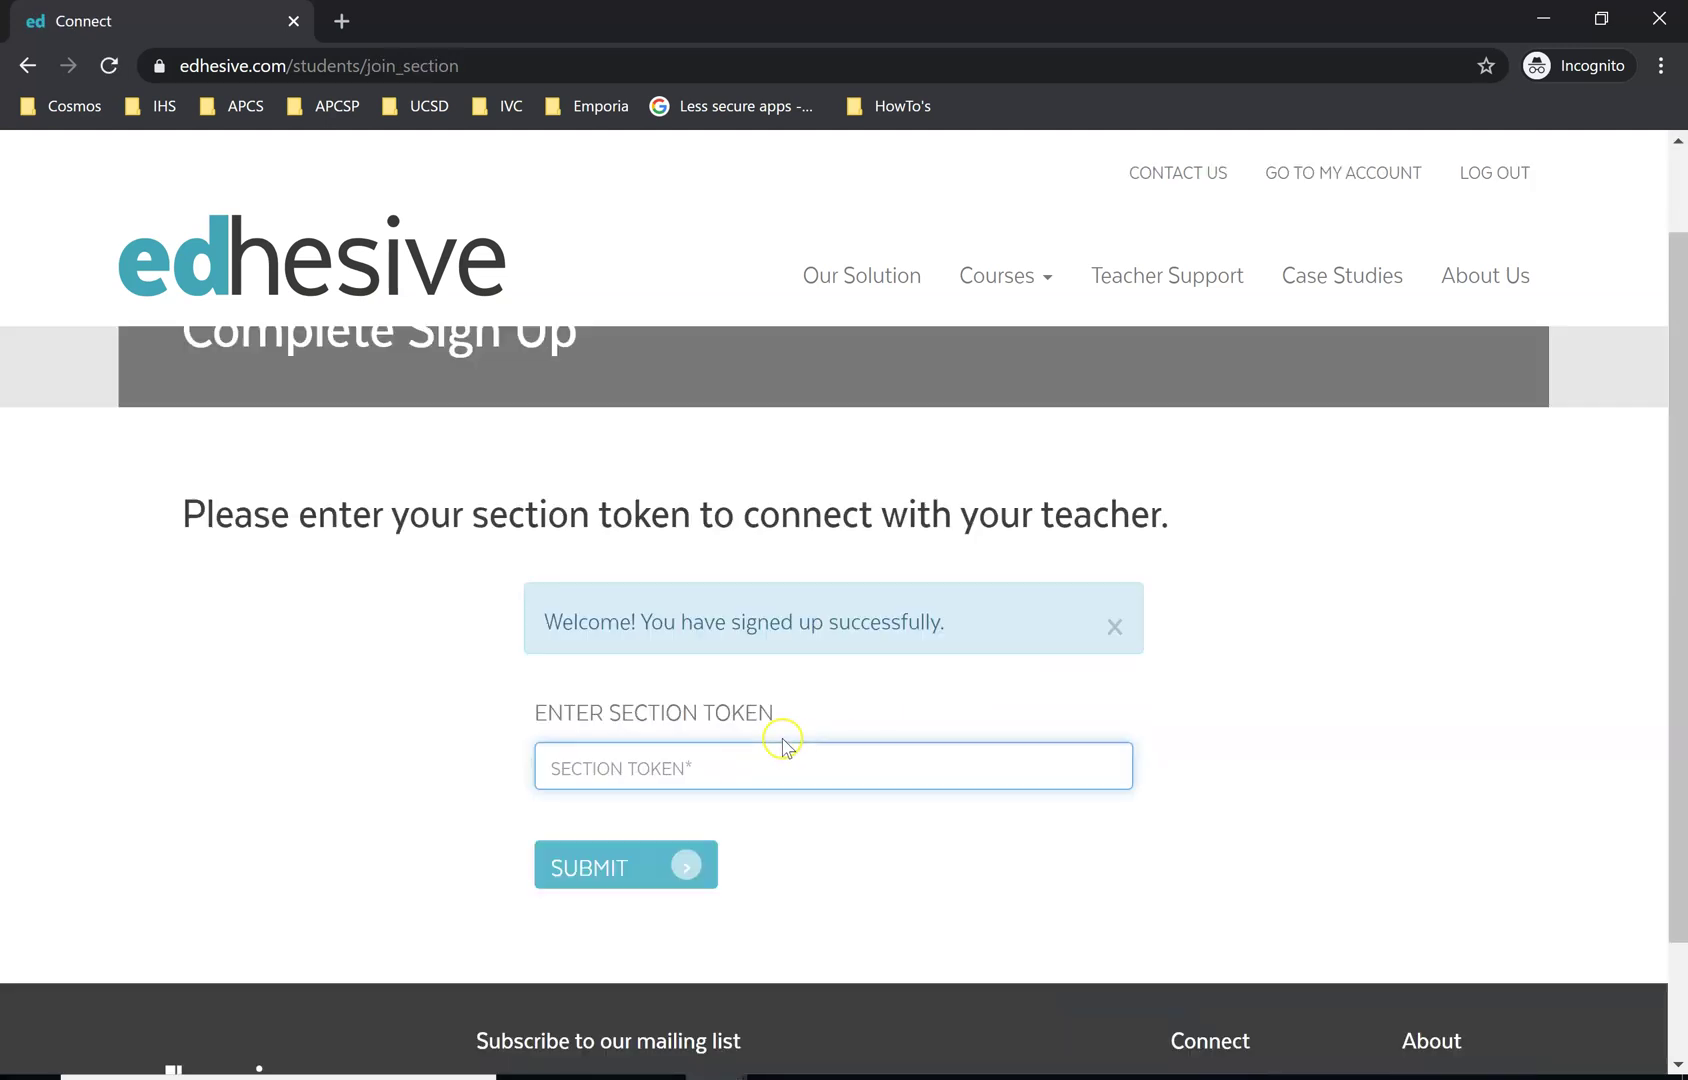
scroll(783, 740, down, 1)
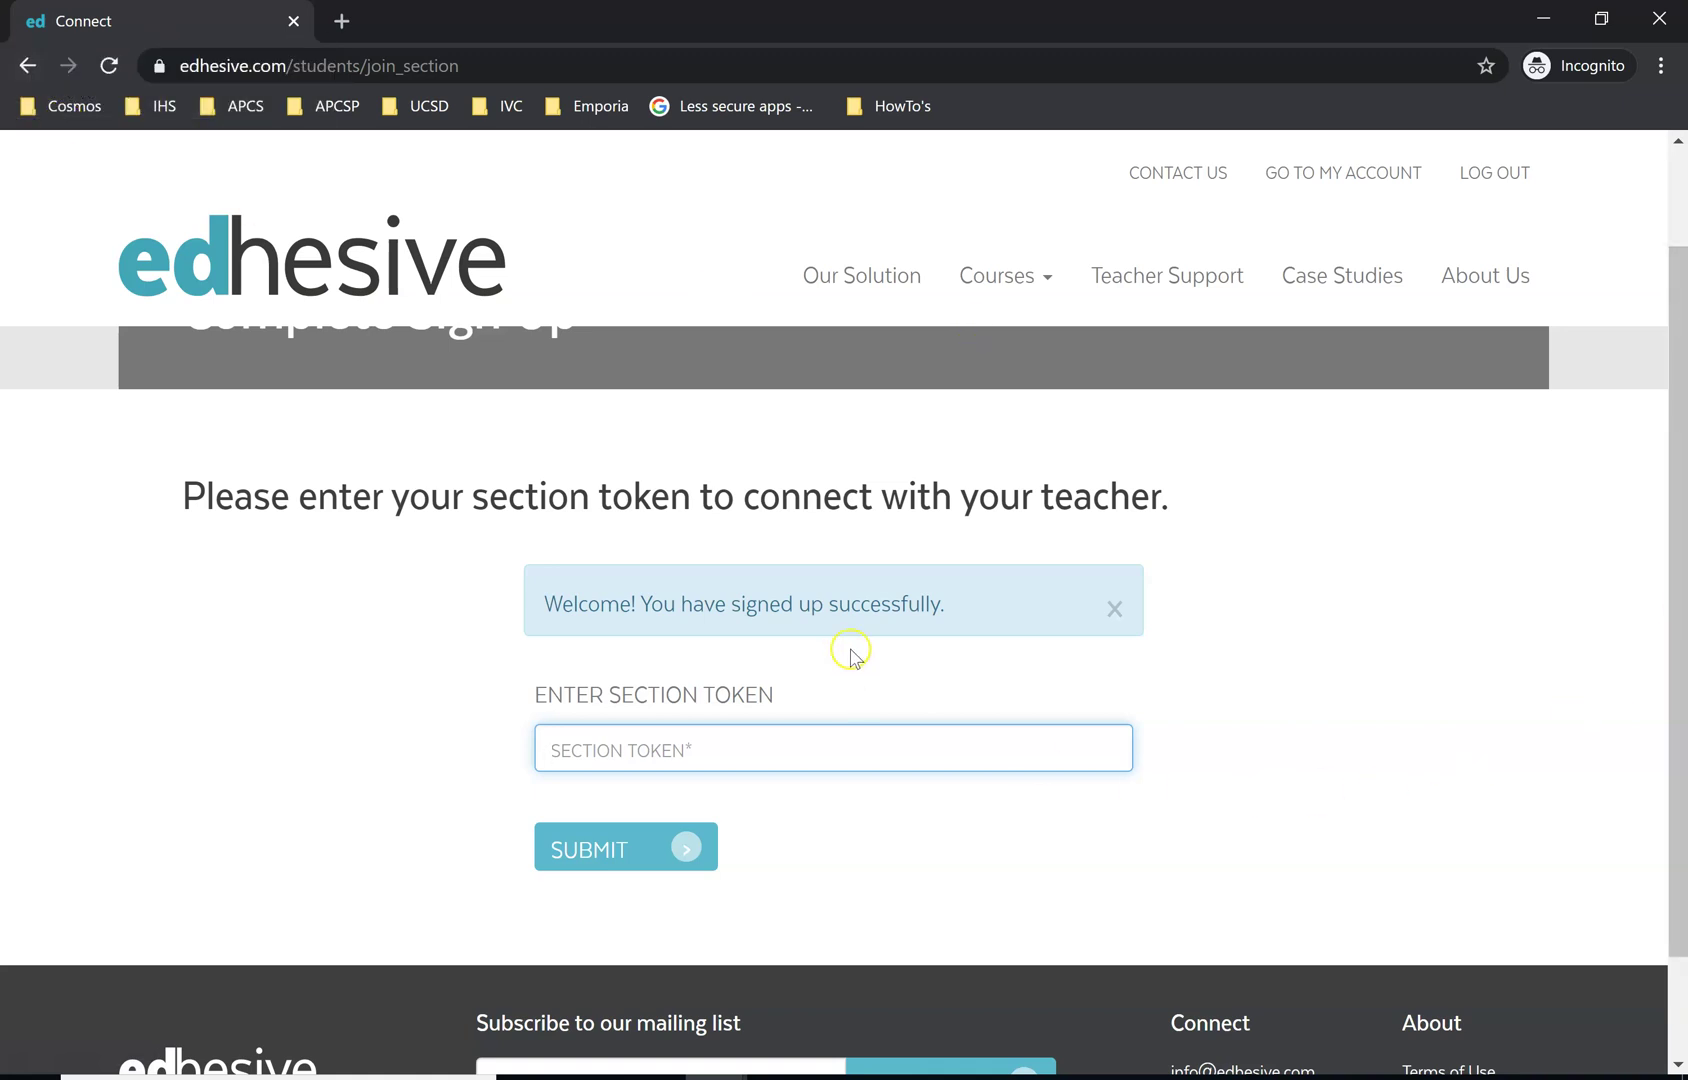
scroll(869, 651, up, 1)
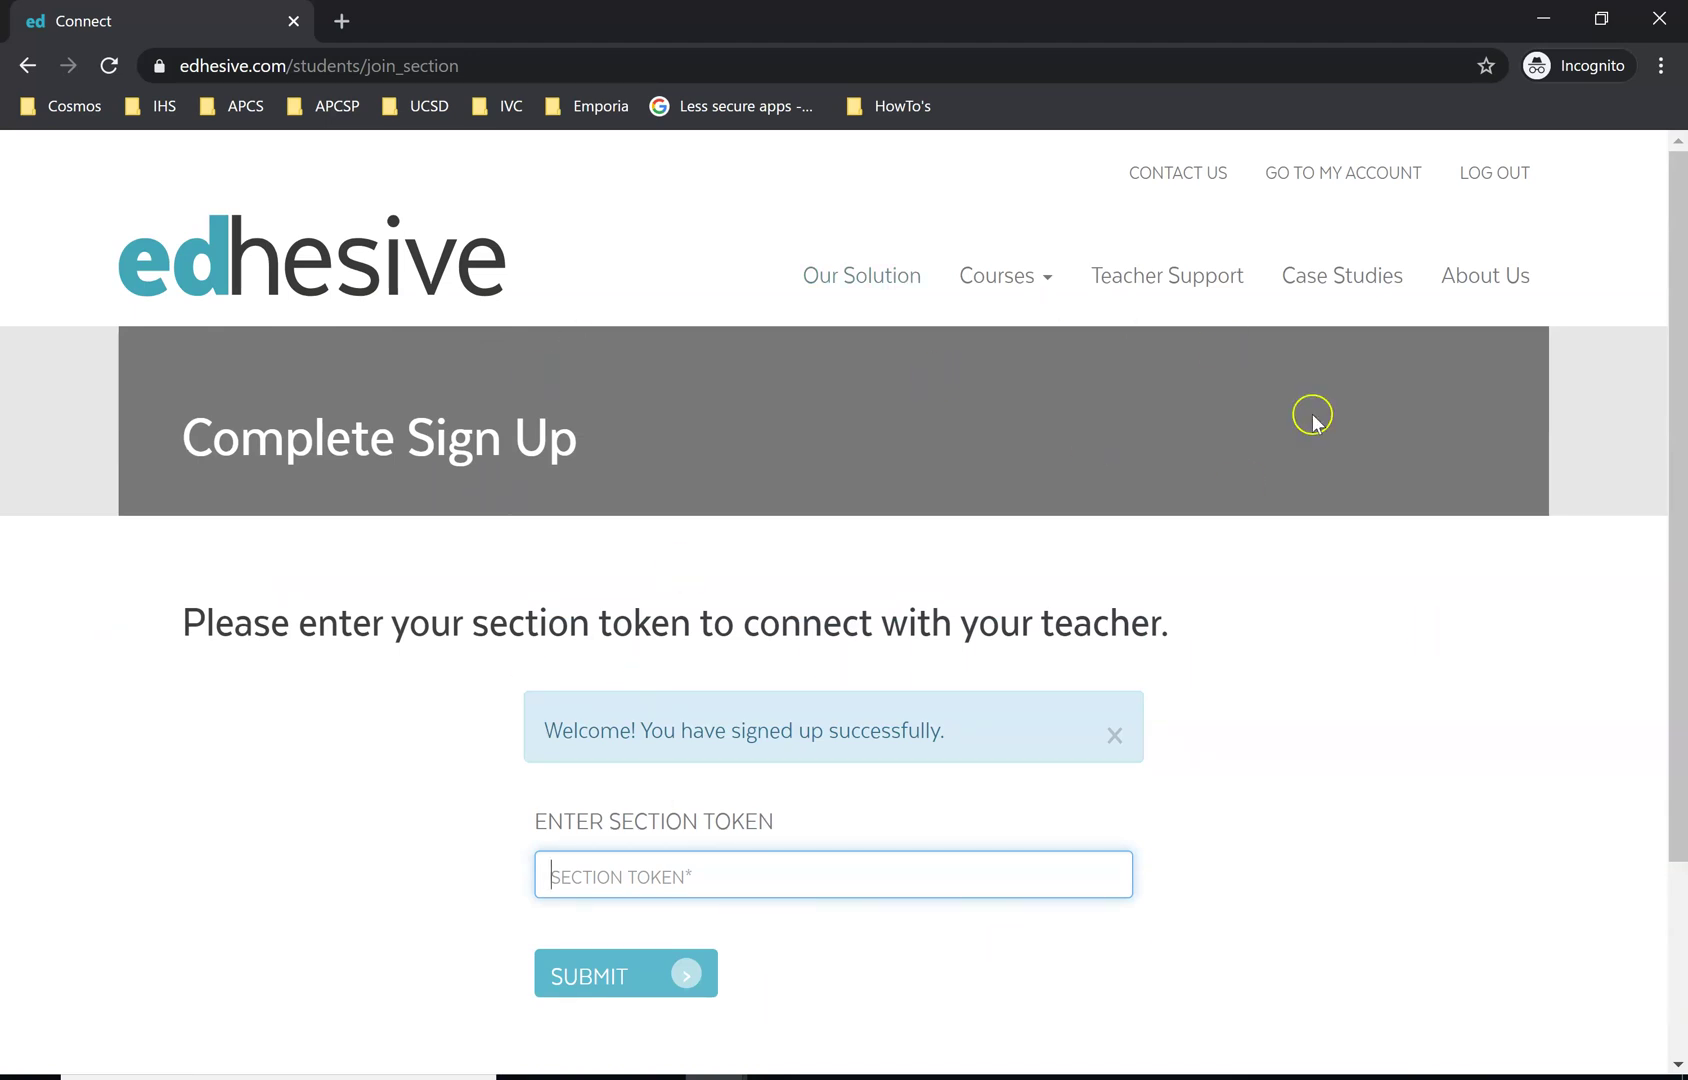
click(724, 880)
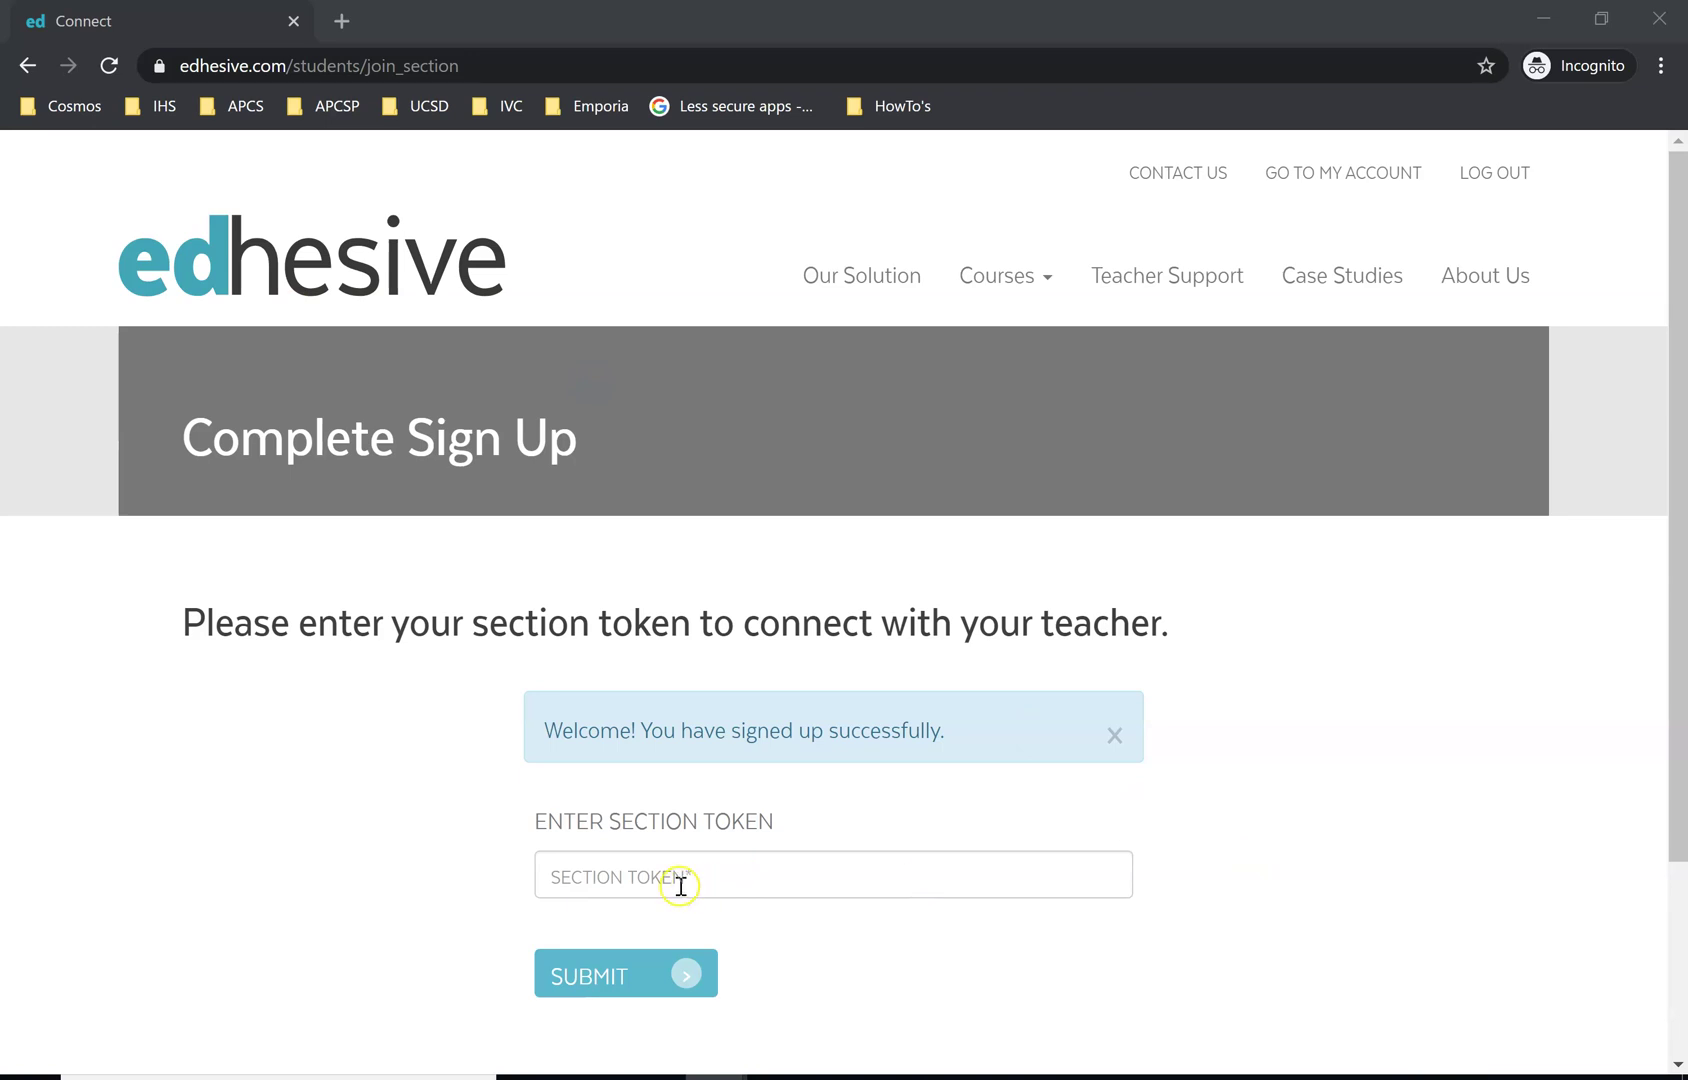
click(680, 884)
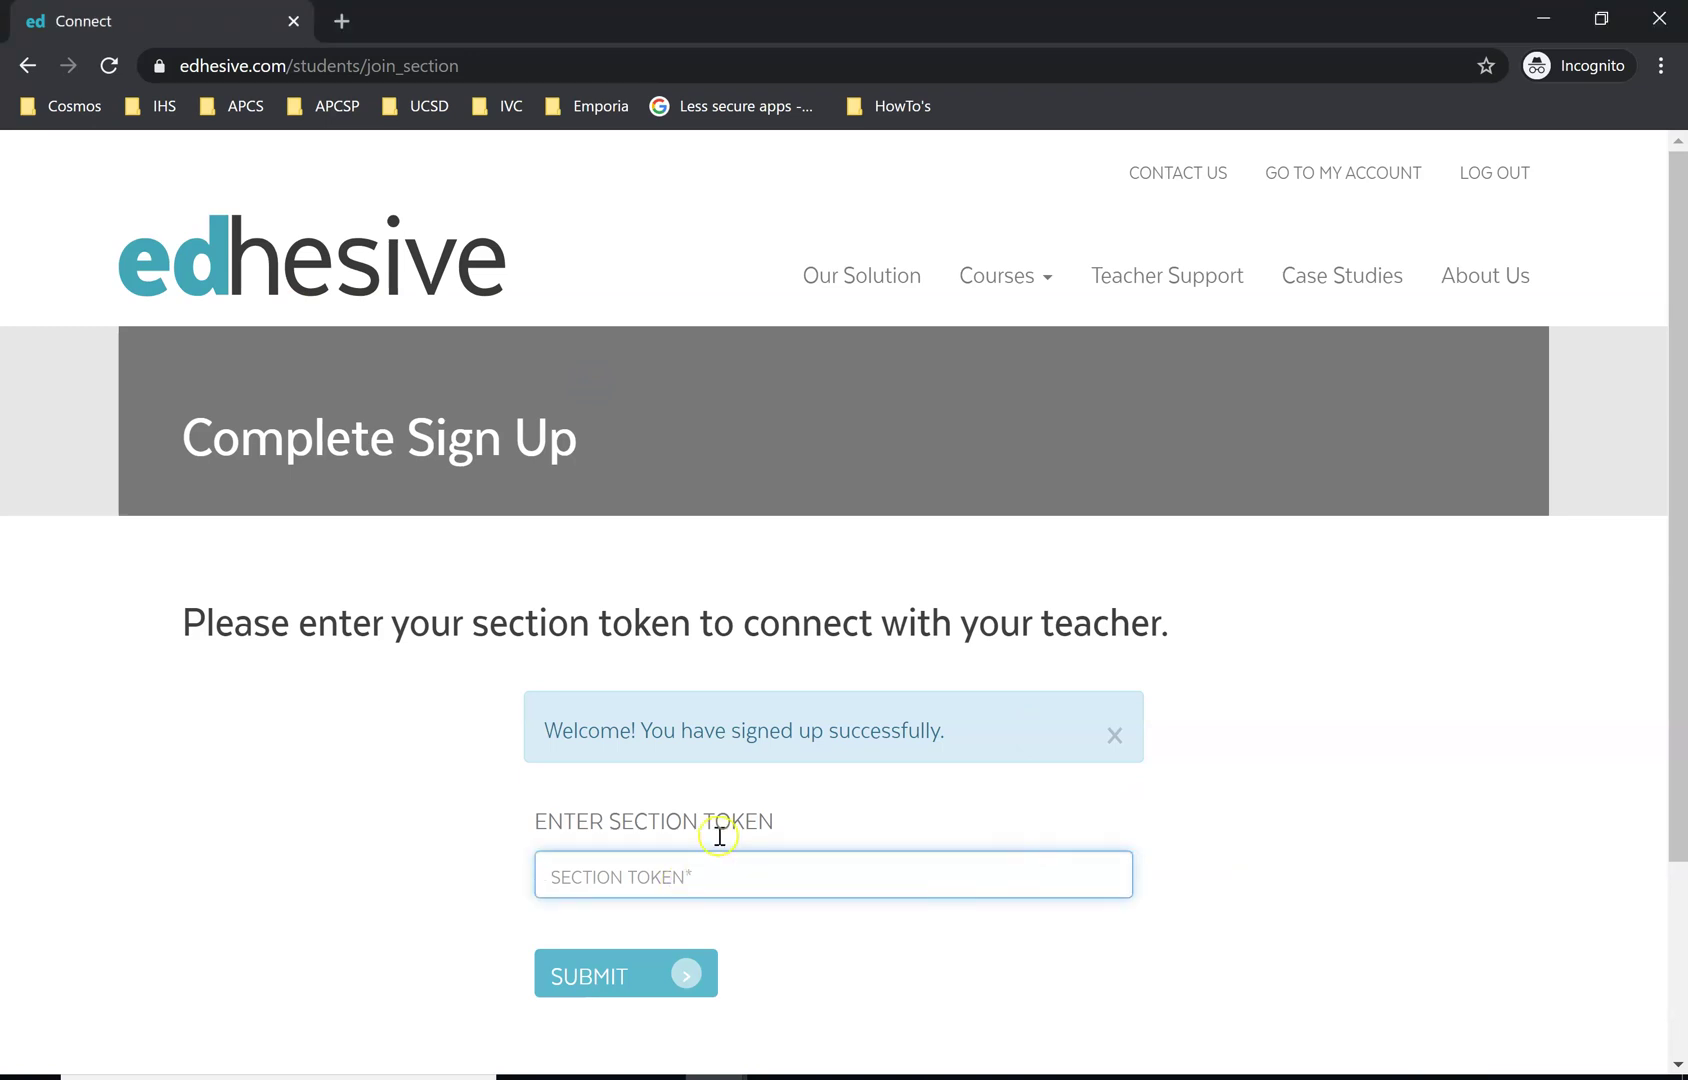
click(556, 877)
click(660, 875)
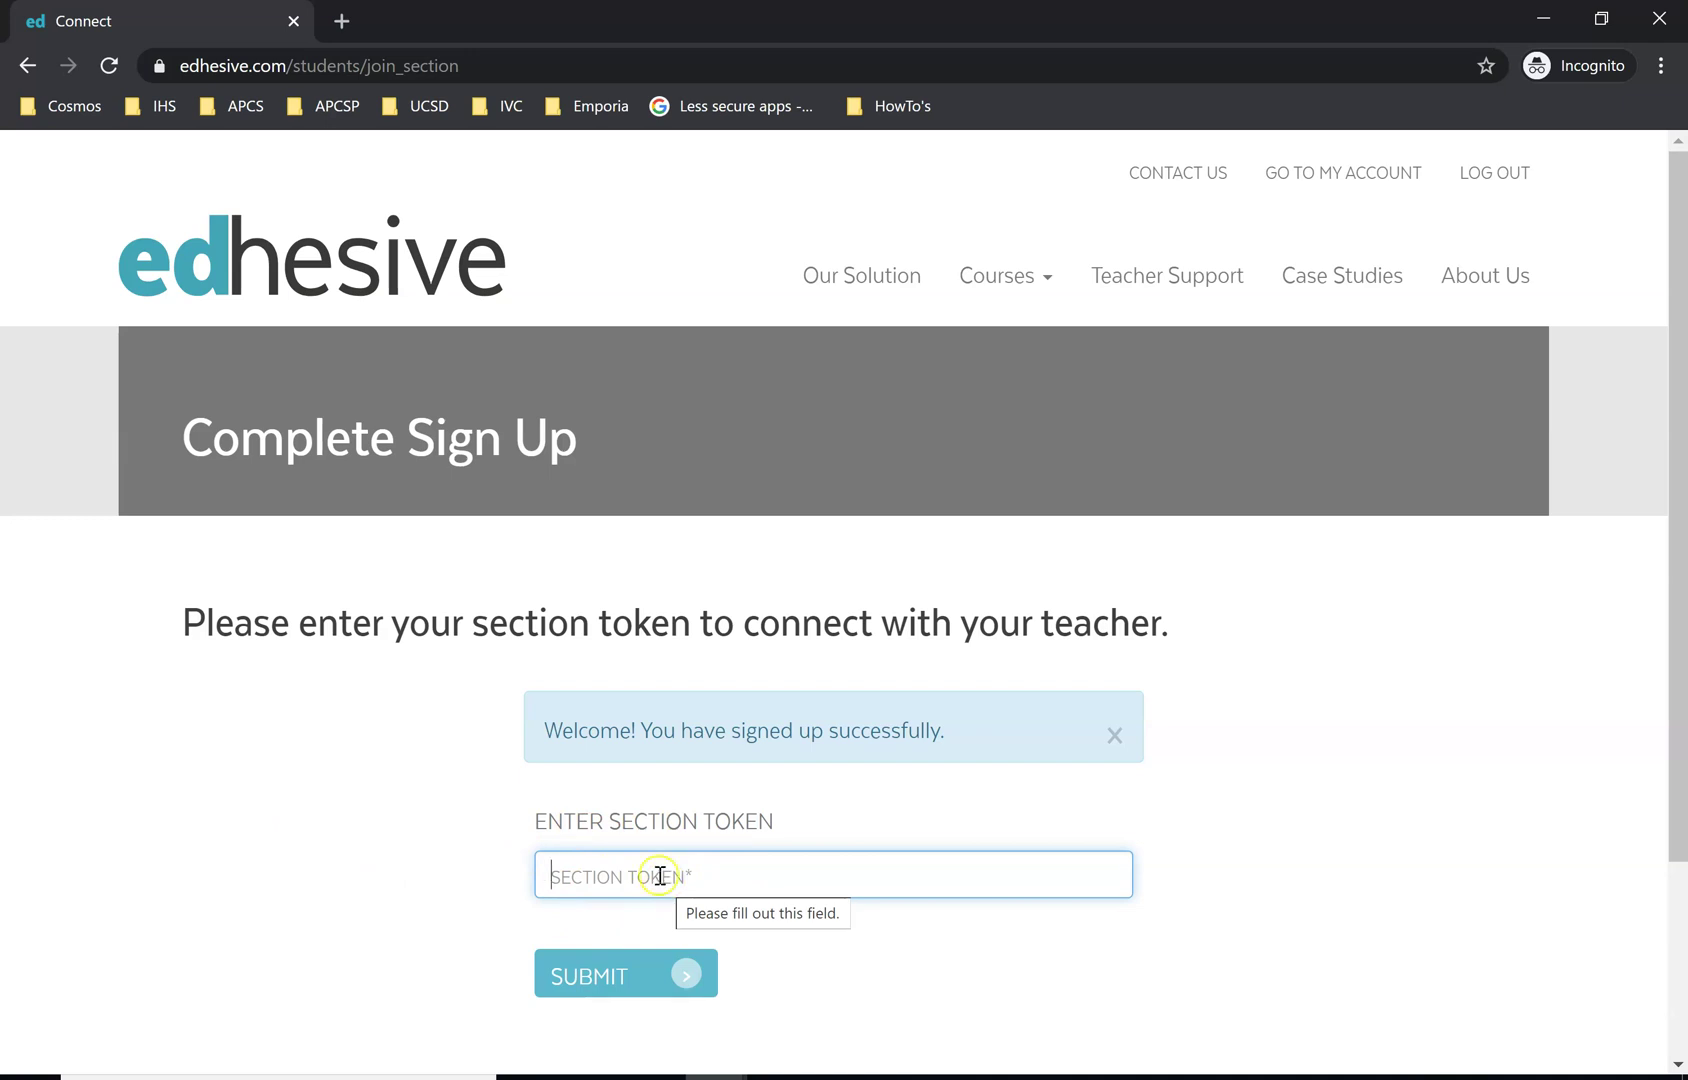